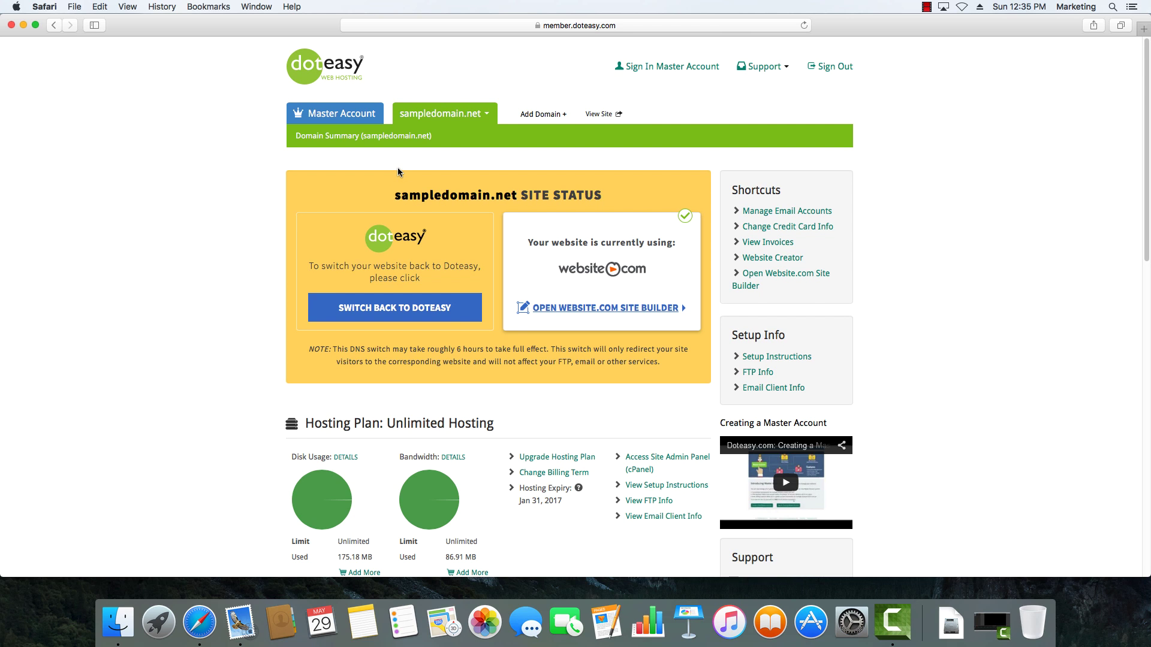
# Open the email client information for the sampledomain.net hosting account.
pyautogui.scroll(-1, 377, 283)
pyautogui.scroll(-4, 377, 283)
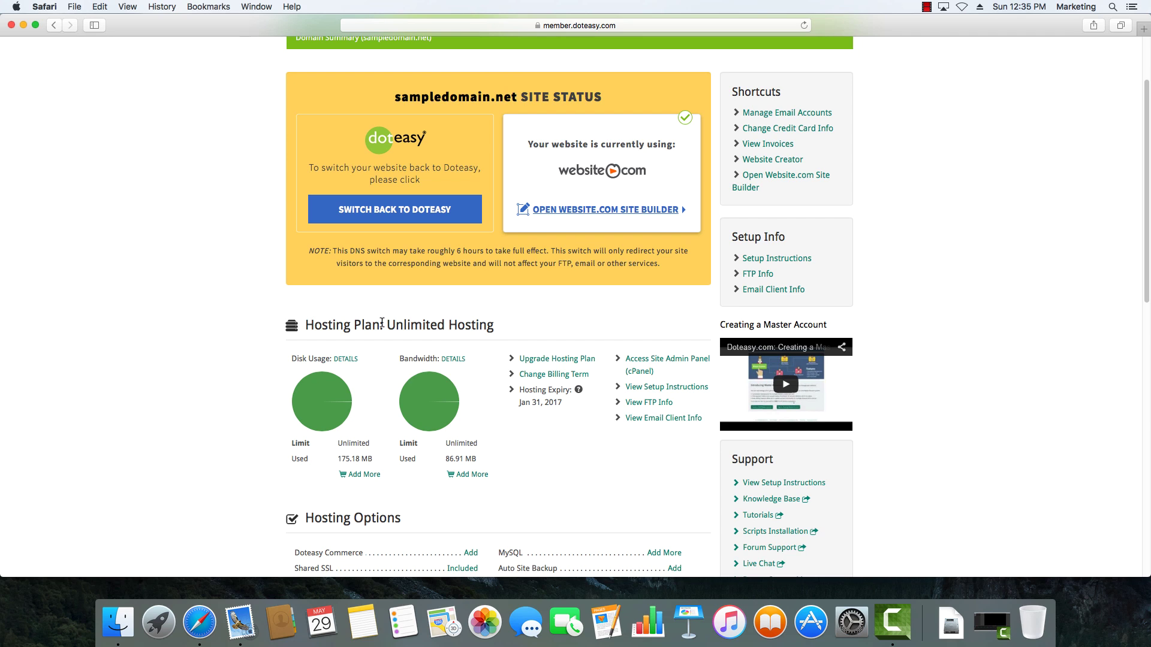
pyautogui.click(647, 419)
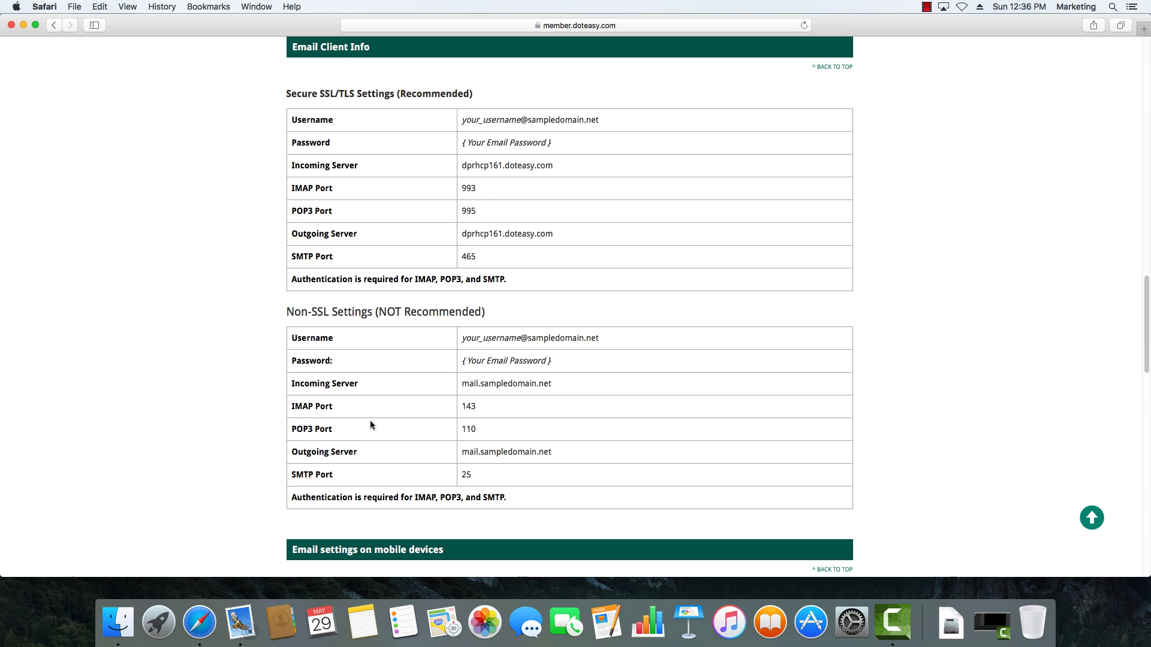
# Switch to Mail and start adding a new account of the type Other Mail Account in the account preferences.
pyautogui.click(240, 627)
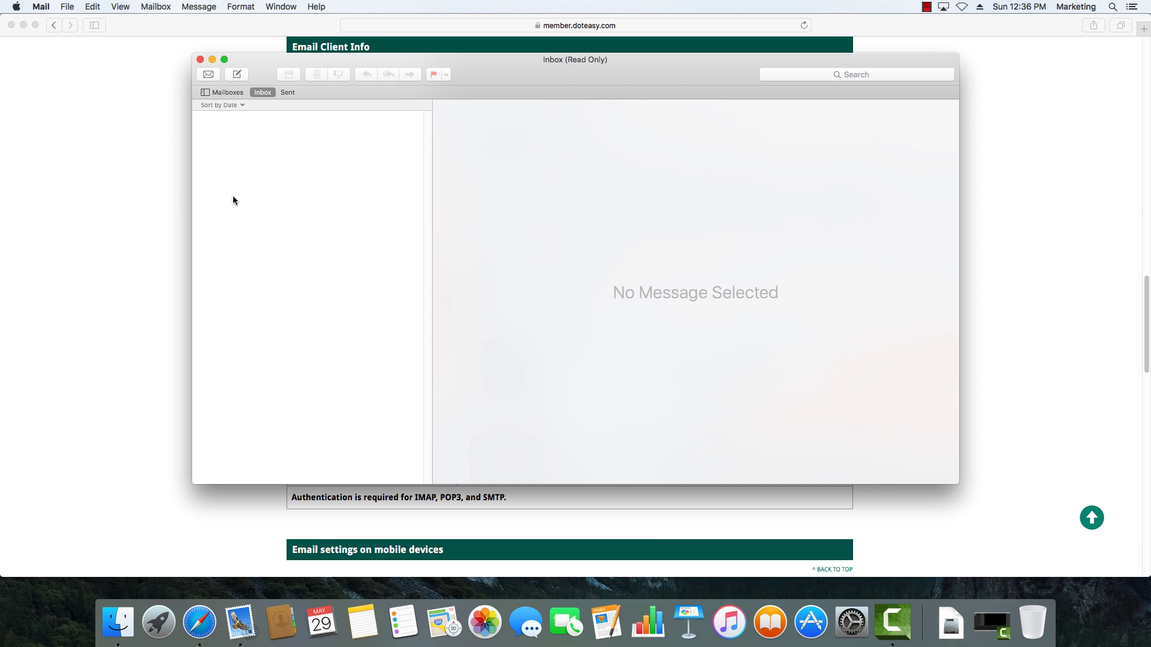
pyautogui.click(42, 7)
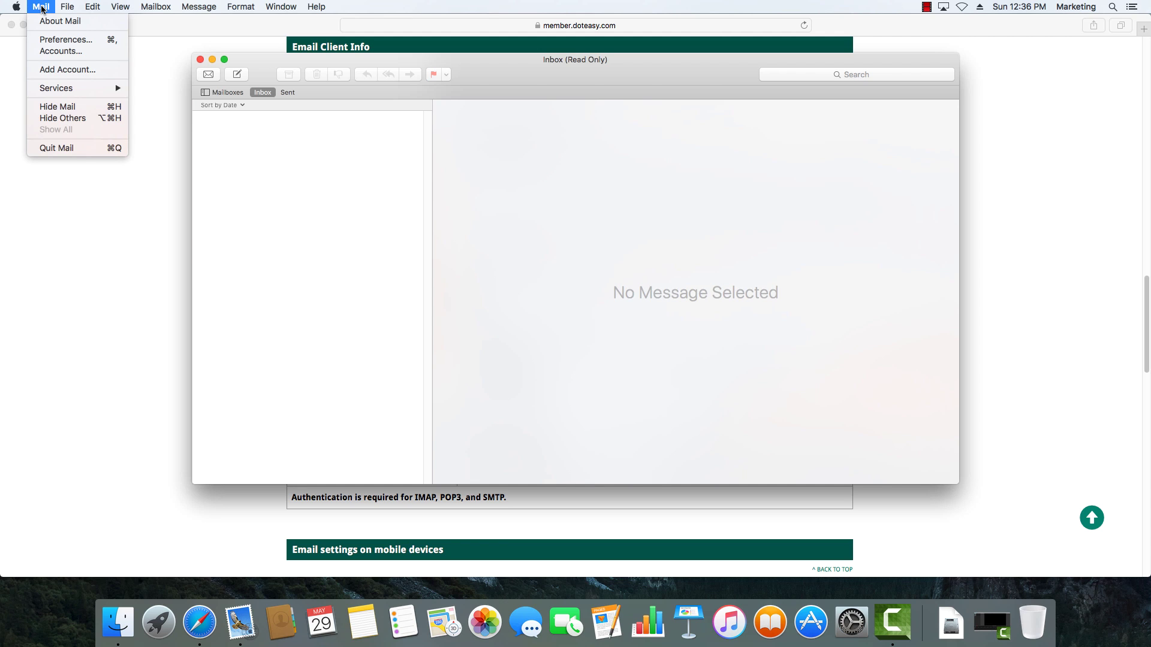
pyautogui.click(50, 40)
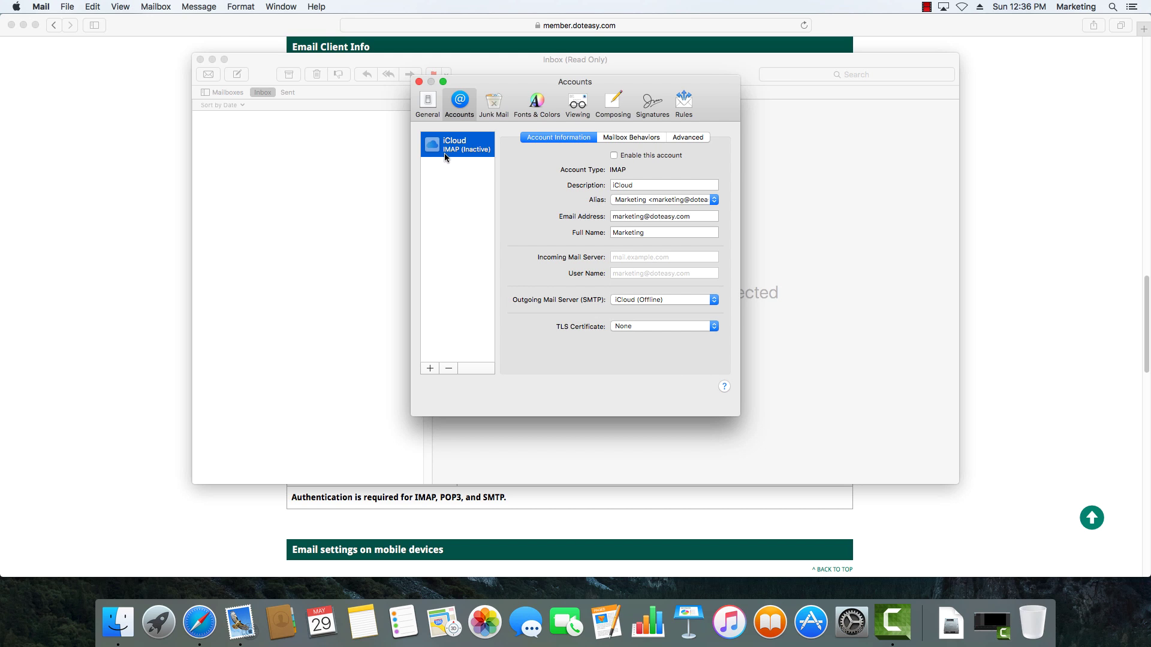
pyautogui.click(430, 368)
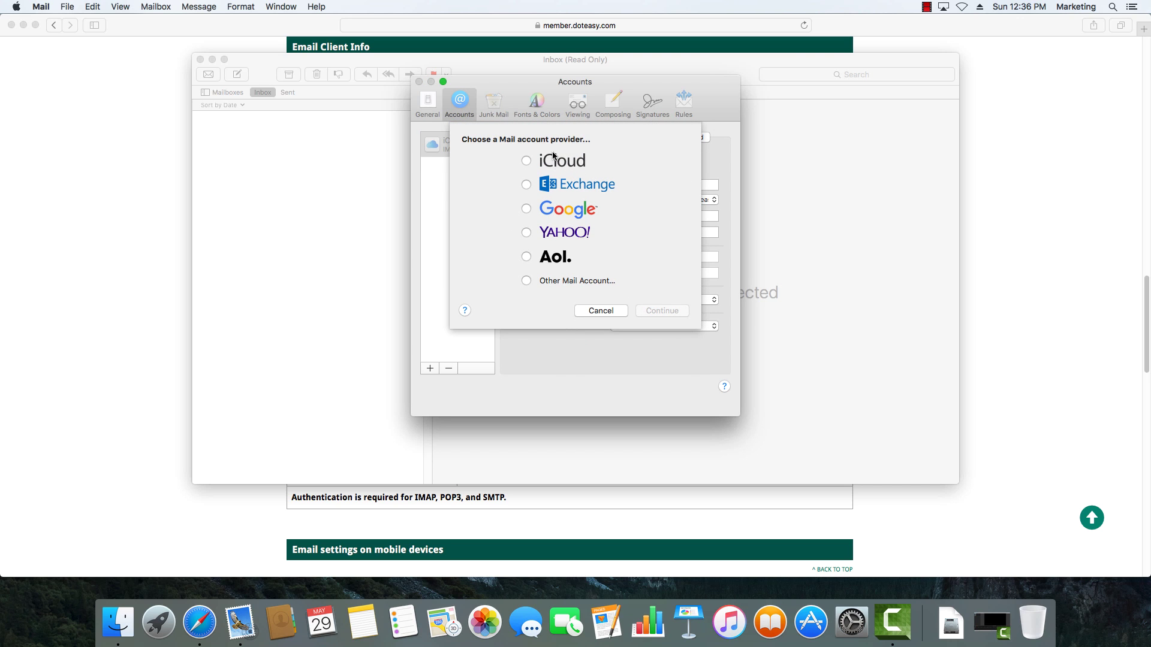
pyautogui.click(545, 281)
pyautogui.click(662, 311)
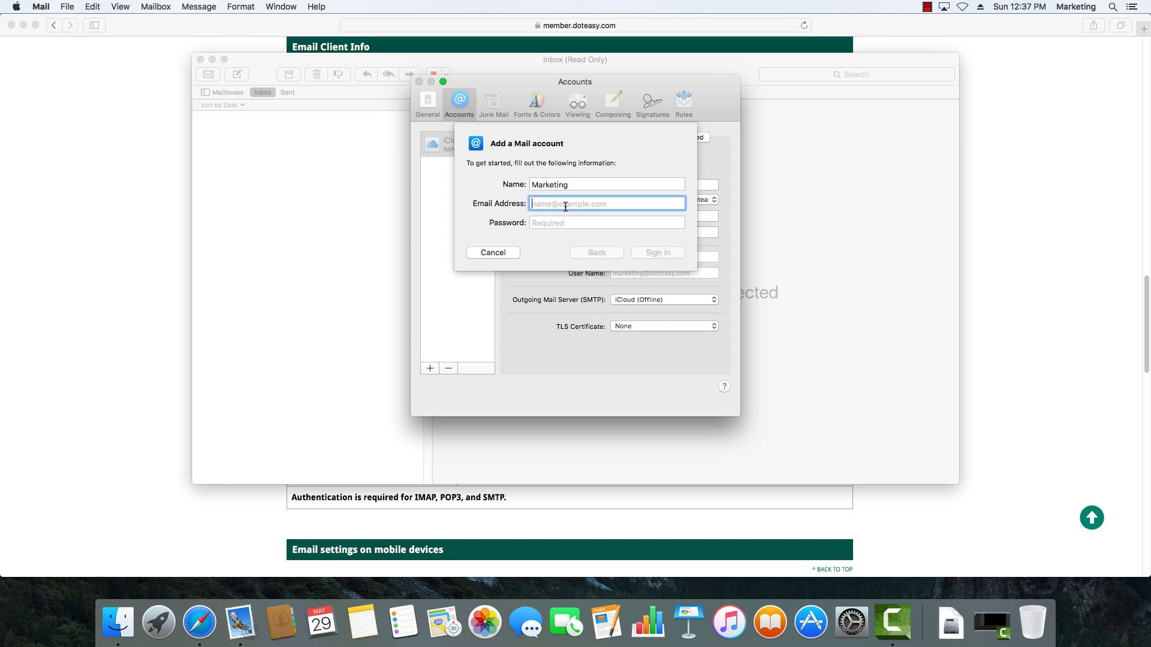
# Enter the account's email address and password for the new mail account, and attempt to sign in.
pyautogui.write('test@sampledomain.net')
pyautogui.click(564, 221)
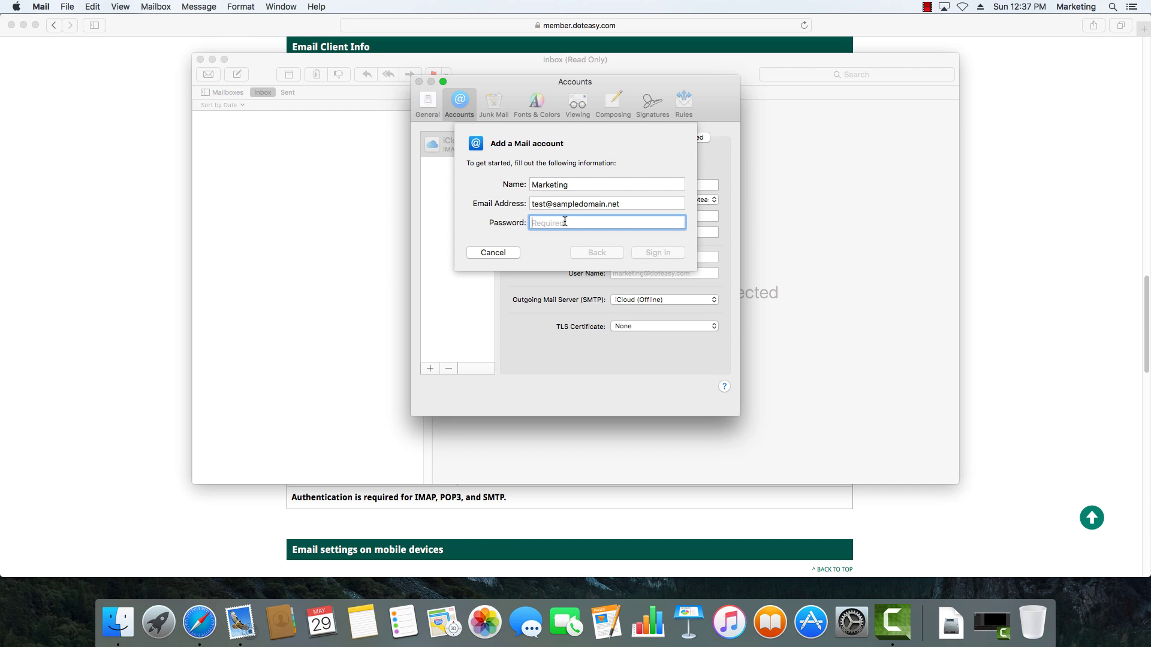
pyautogui.write('•••••••')
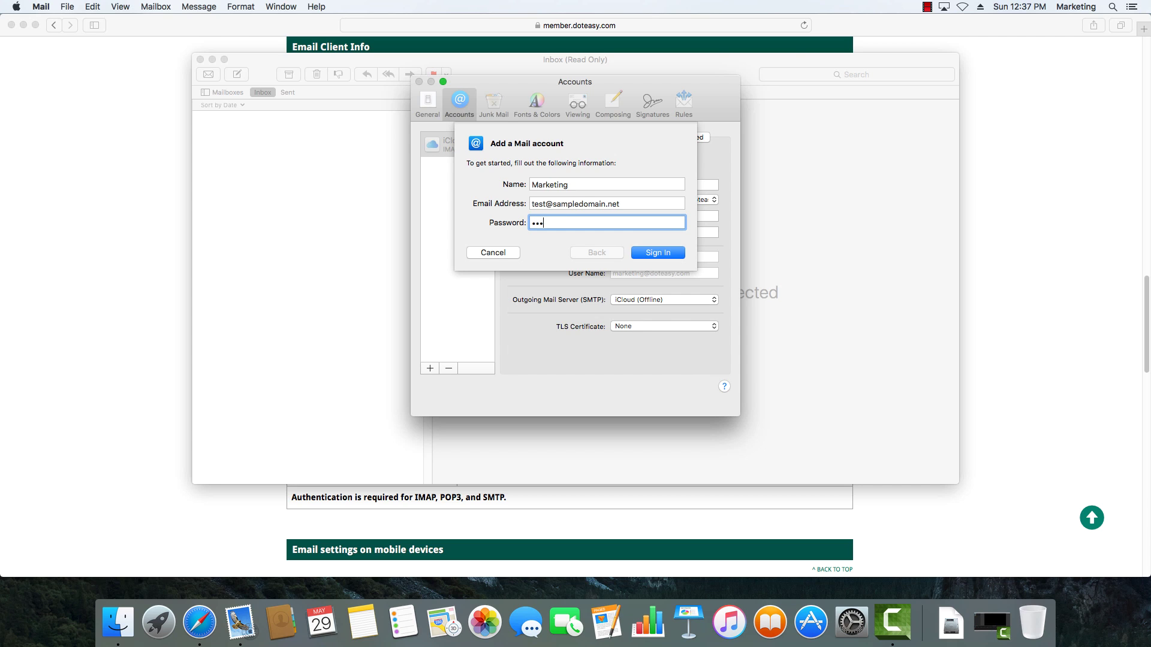
pyautogui.write('•••')
pyautogui.click(652, 253)
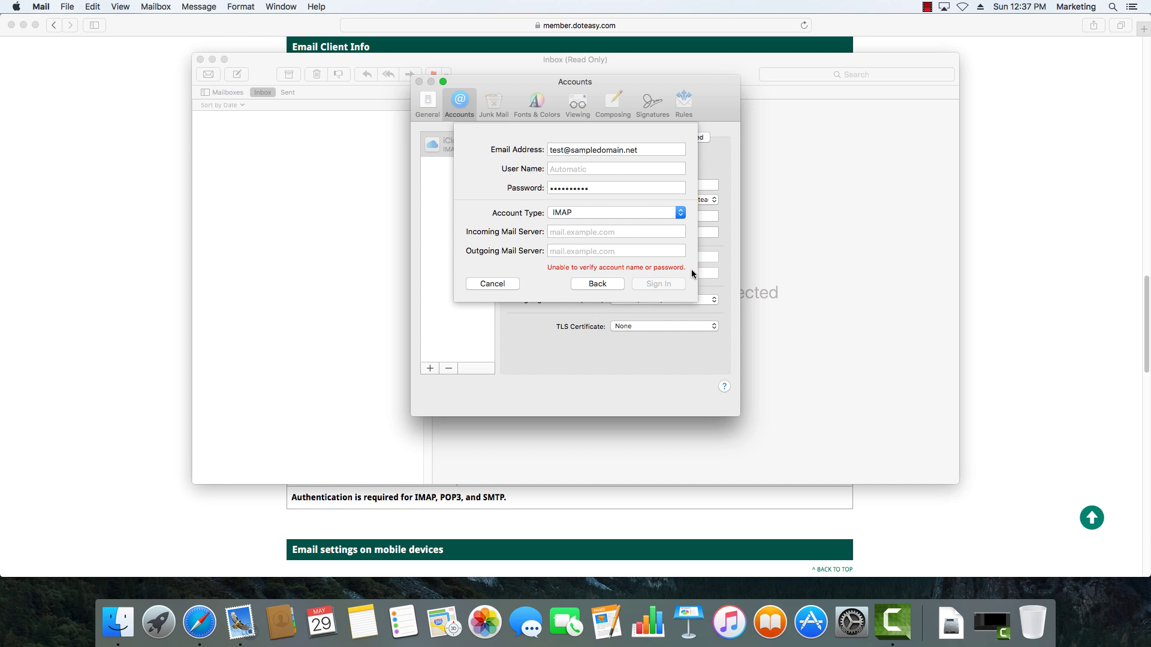
# Fill in the full email address as the user name and set the account type to POP.
pyautogui.click(583, 165)
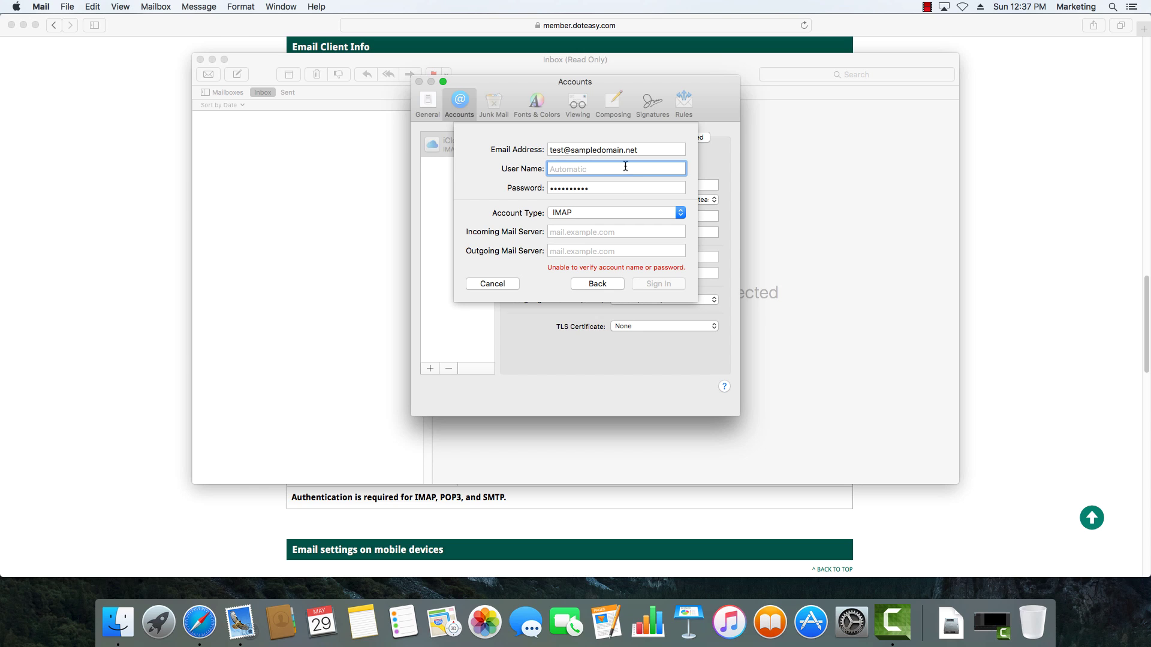
pyautogui.moveTo(640, 151); pyautogui.dragTo(540, 153)
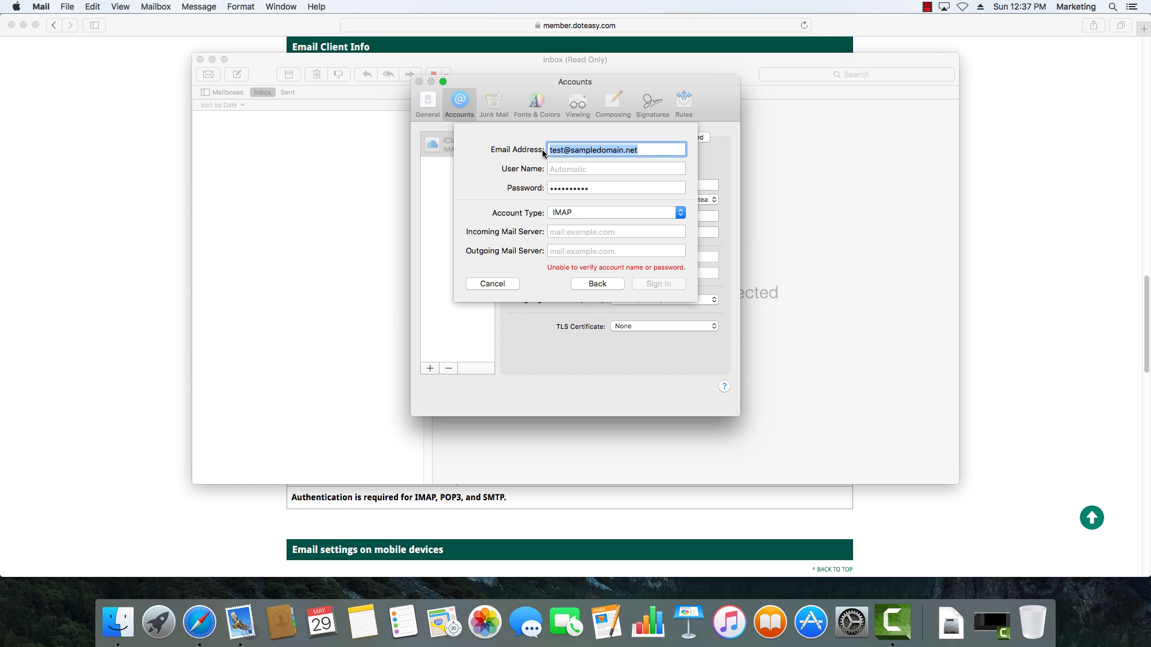
pyautogui.click(557, 169)
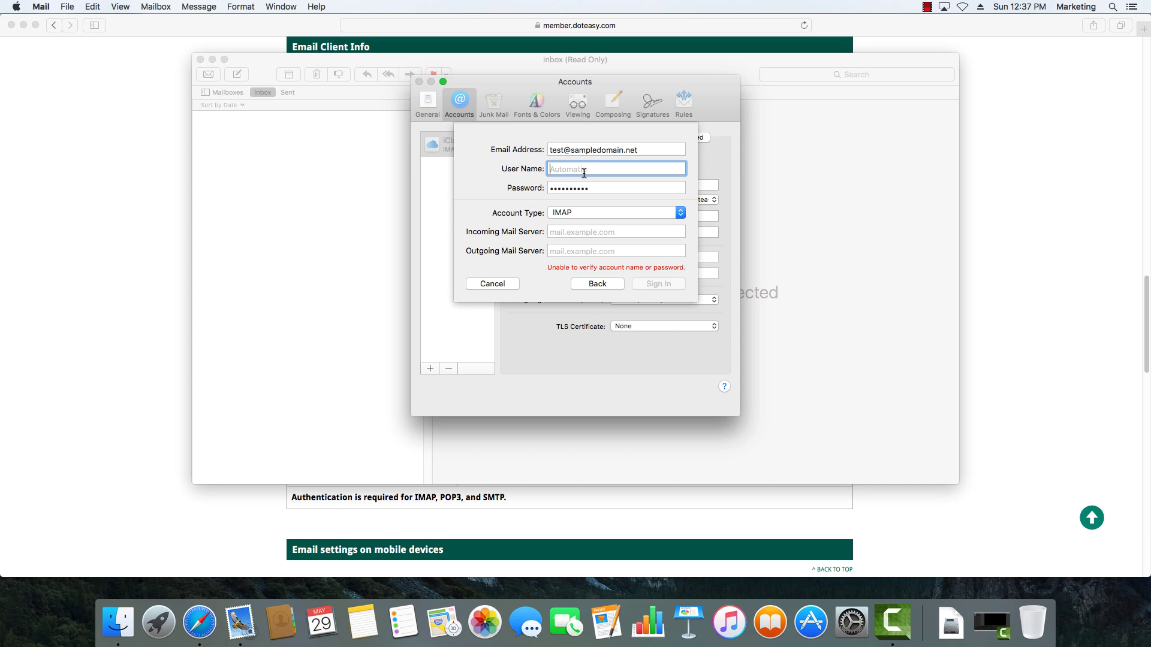
pyautogui.write('test@sampledomain.net')
pyautogui.press('Tab')
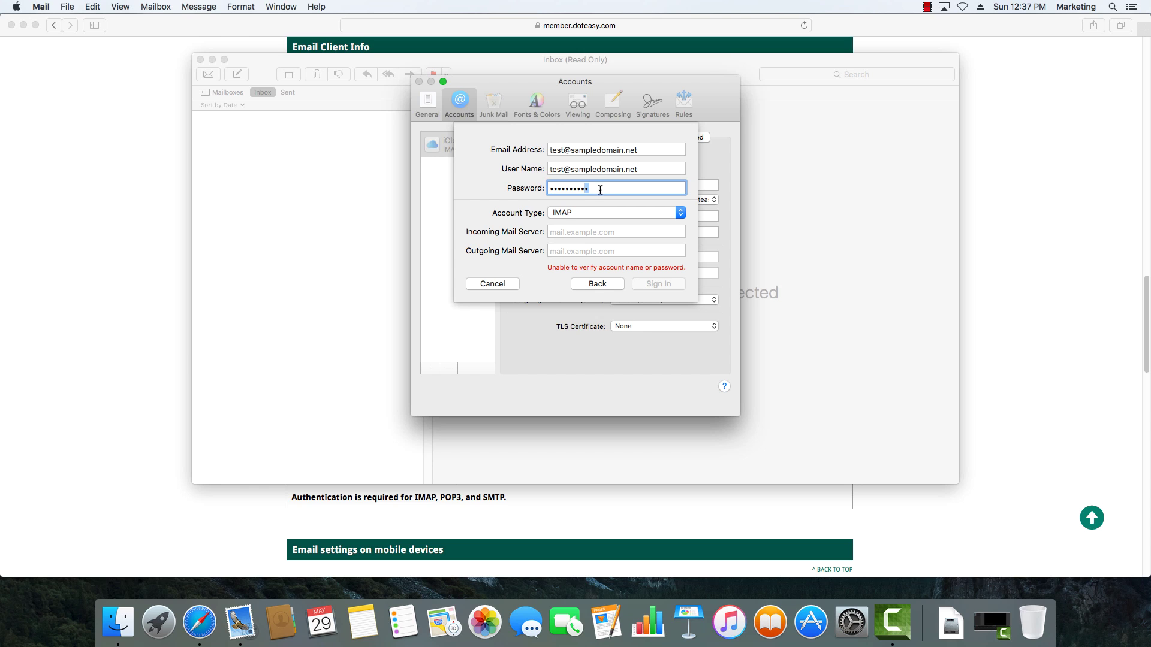
pyautogui.click(593, 209)
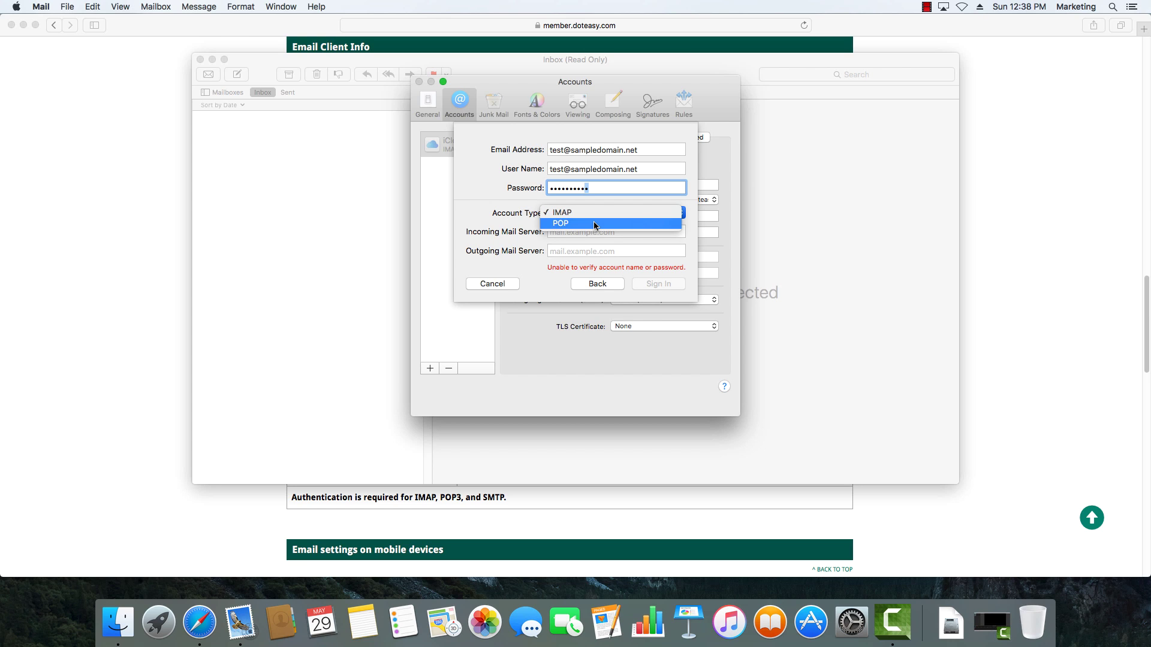
pyautogui.click(593, 223)
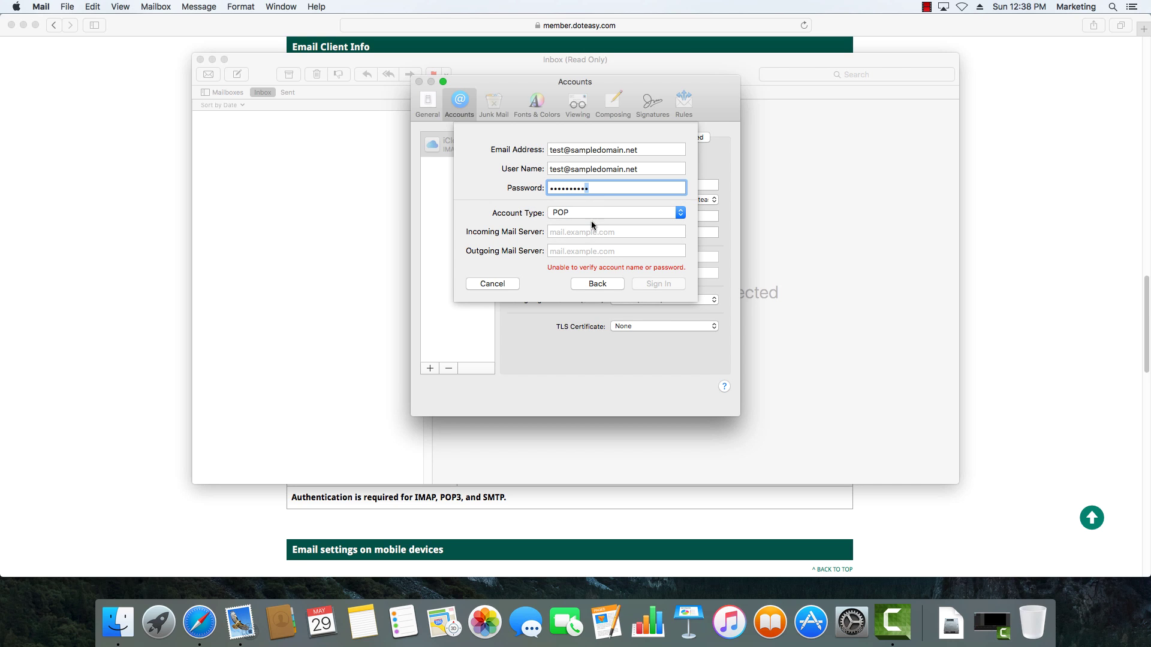
# Copy the secure incoming server dprhcp161.doteasy.com from the Safari settings page and paste it as Mail's incoming mail server.
pyautogui.click(579, 231)
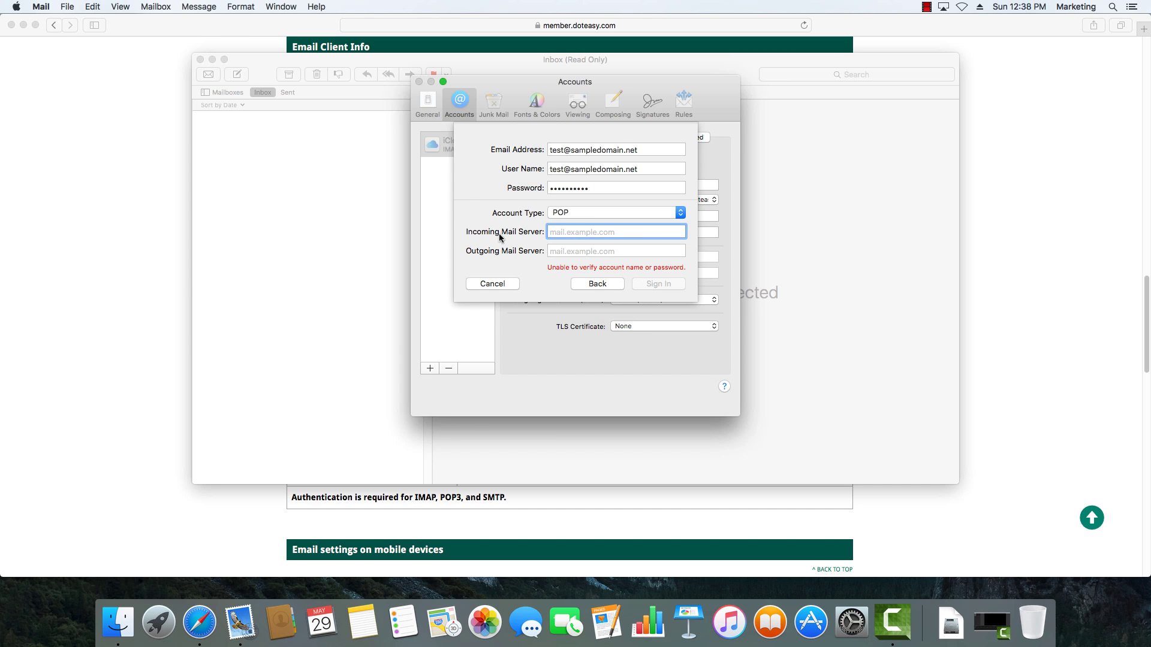
pyautogui.click(139, 188)
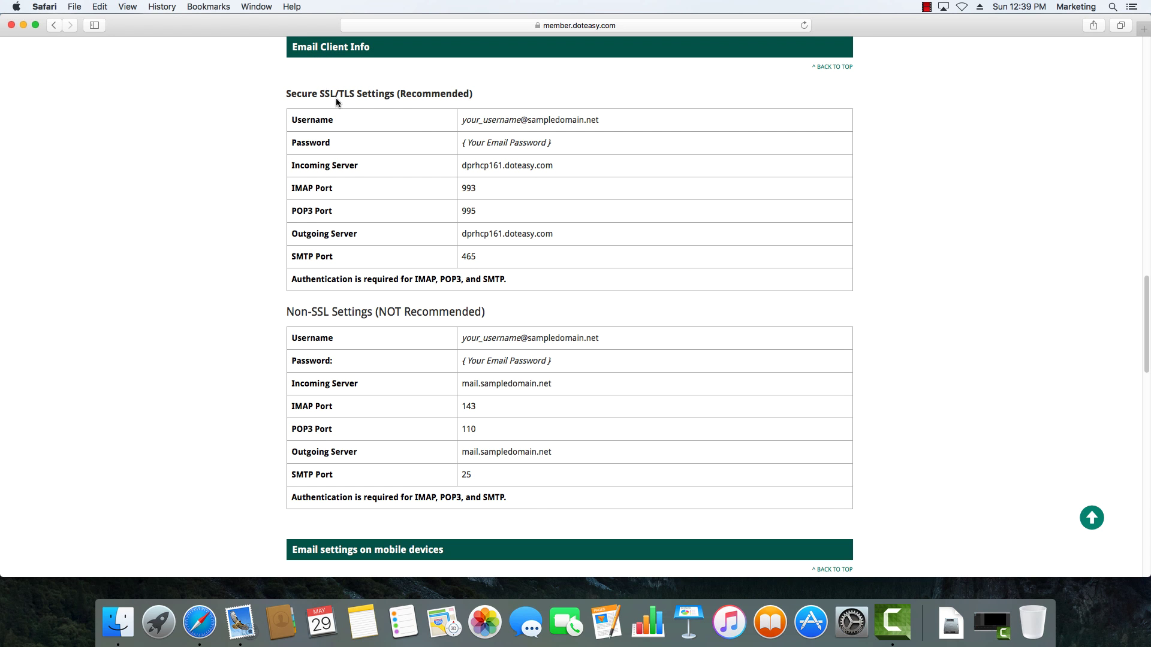
pyautogui.moveTo(553, 165); pyautogui.dragTo(460, 165)
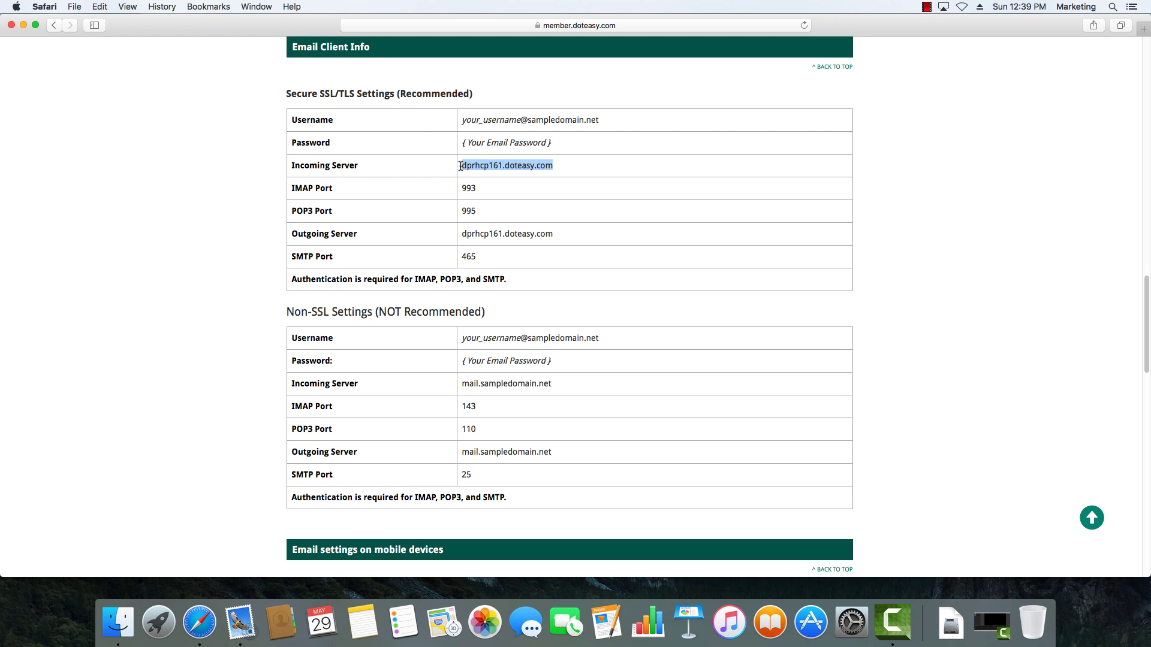
pyautogui.rightClick(502, 167)
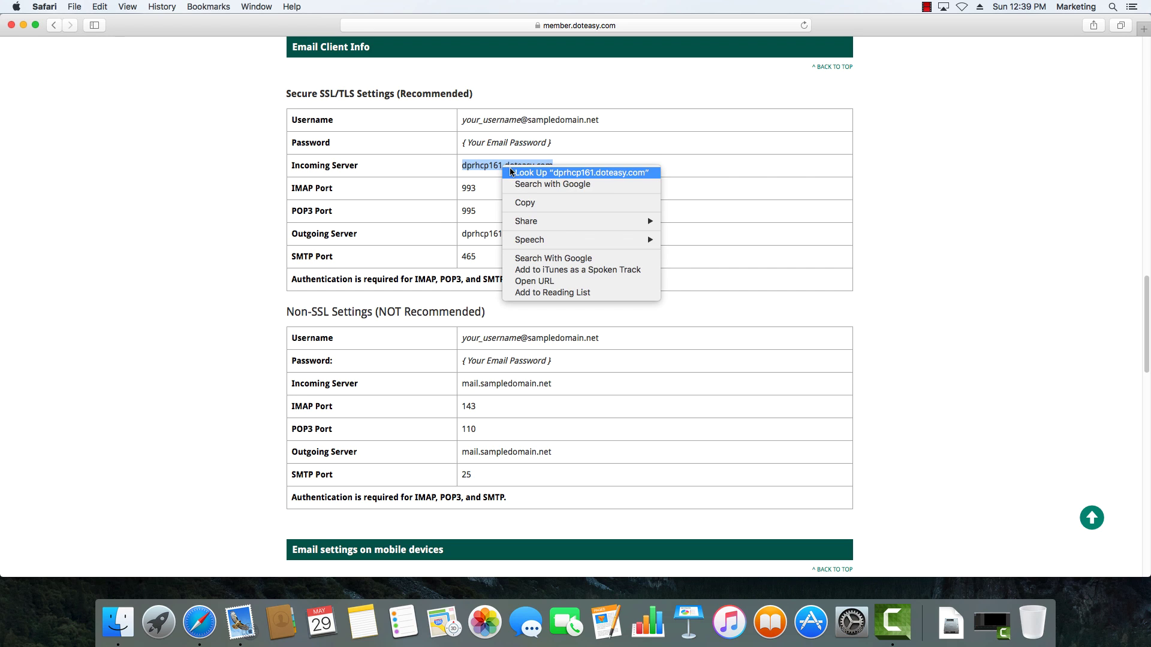
pyautogui.click(530, 204)
pyautogui.click(239, 627)
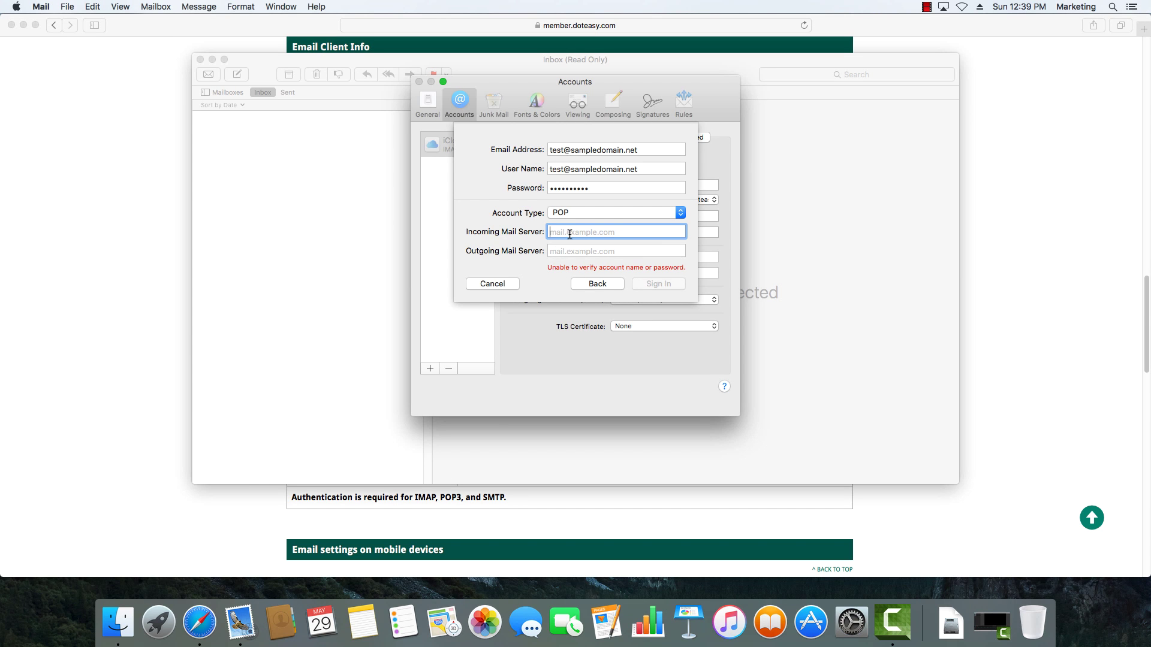
pyautogui.rightClick(570, 234)
pyautogui.click(591, 261)
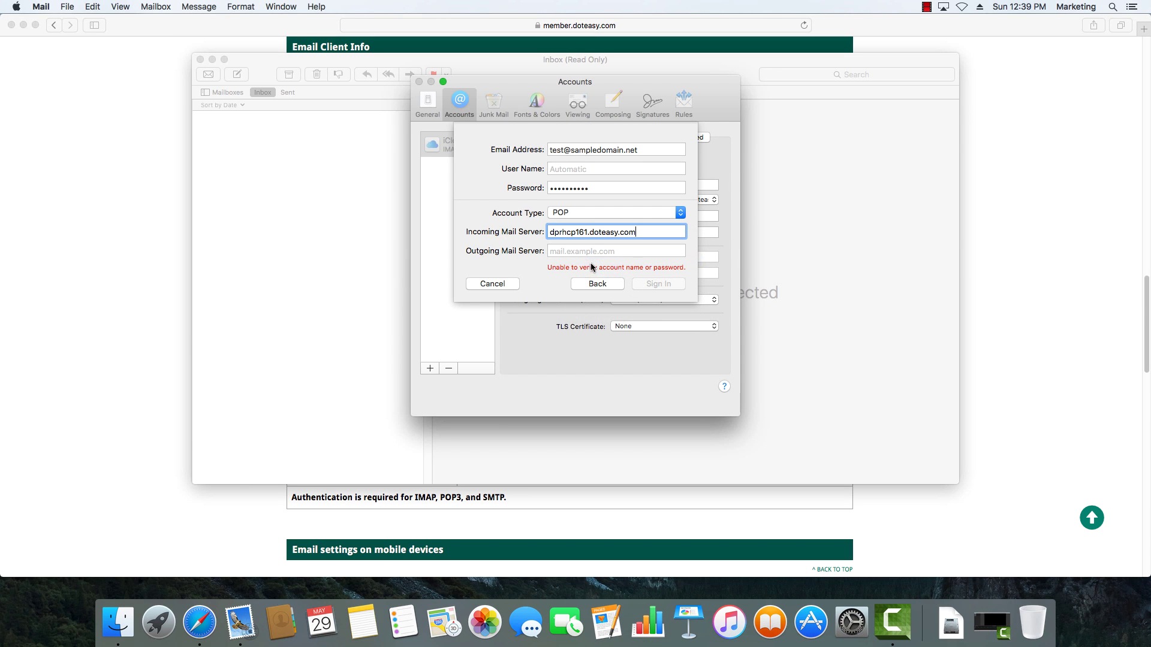
# Set the outgoing mail server to dprhcp161.doteasy.com and re-enter the full email address as the user name to sign in.
pyautogui.click(591, 250)
pyautogui.rightClick(593, 250)
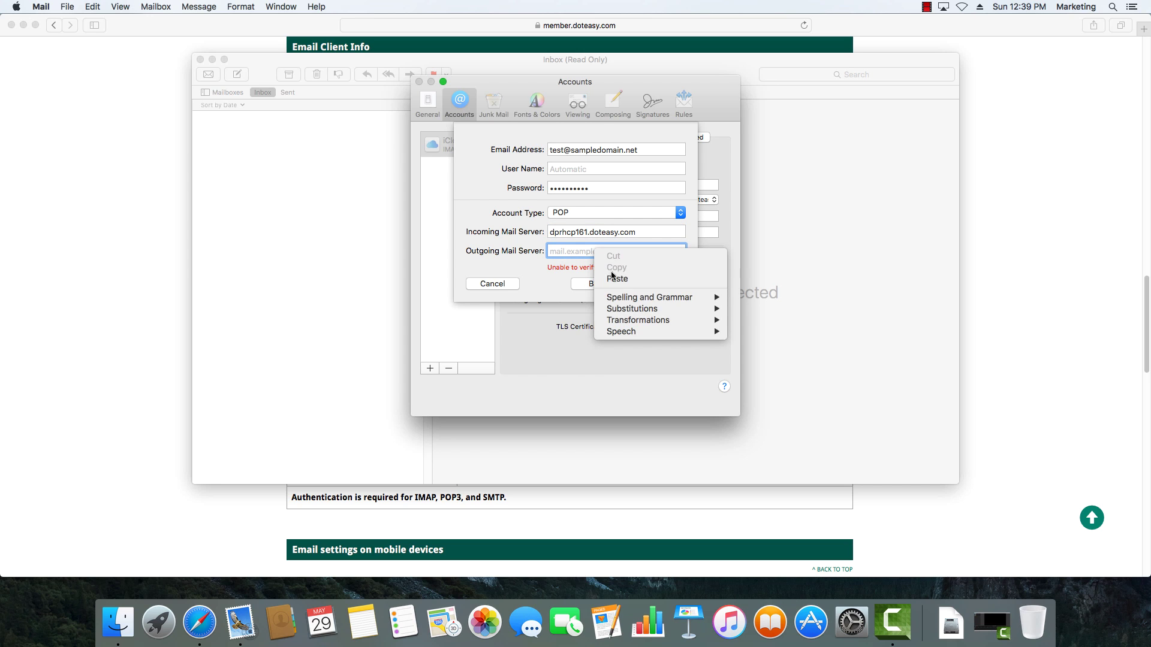
pyautogui.click(616, 278)
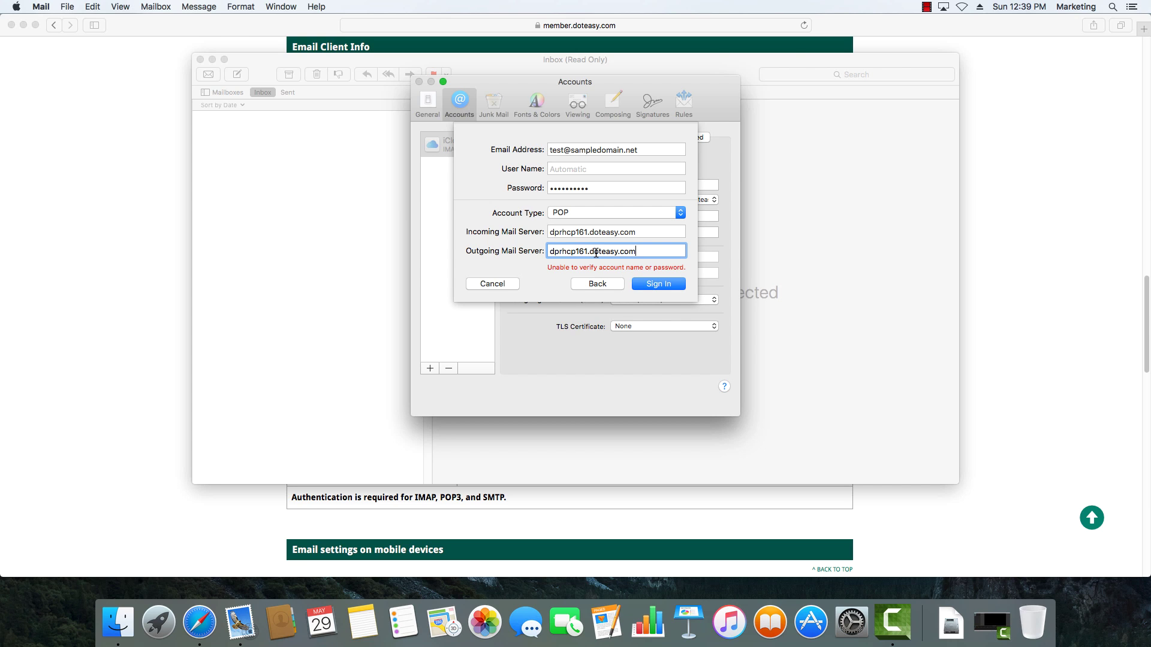
pyautogui.click(570, 170)
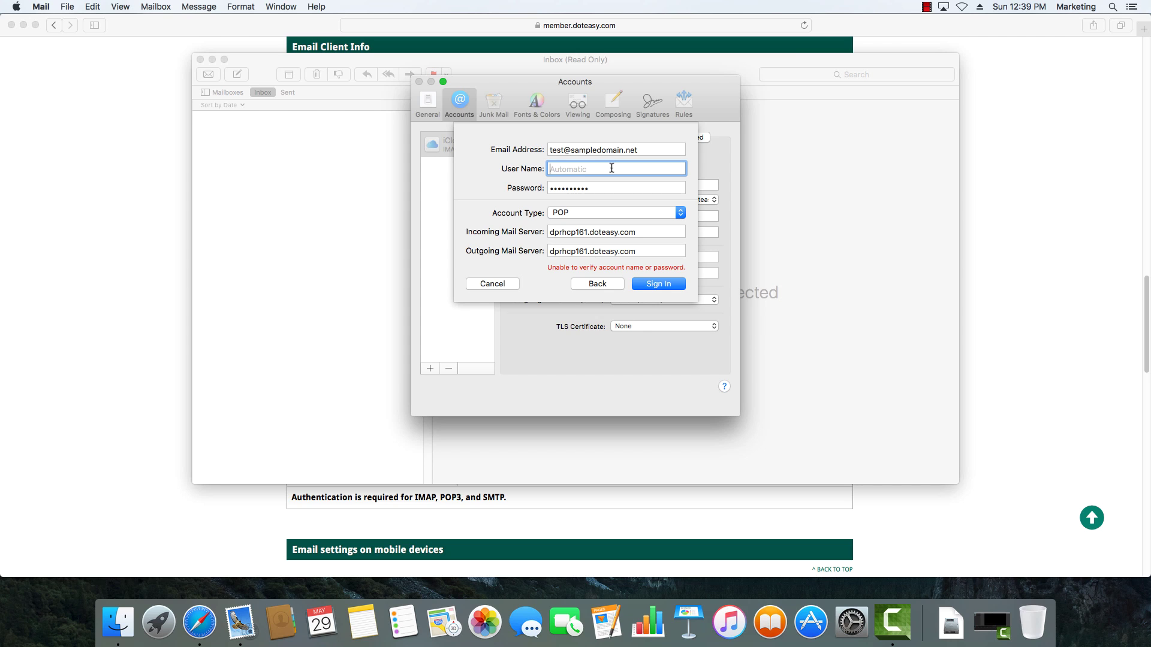
pyautogui.write('test@sampledomain.net')
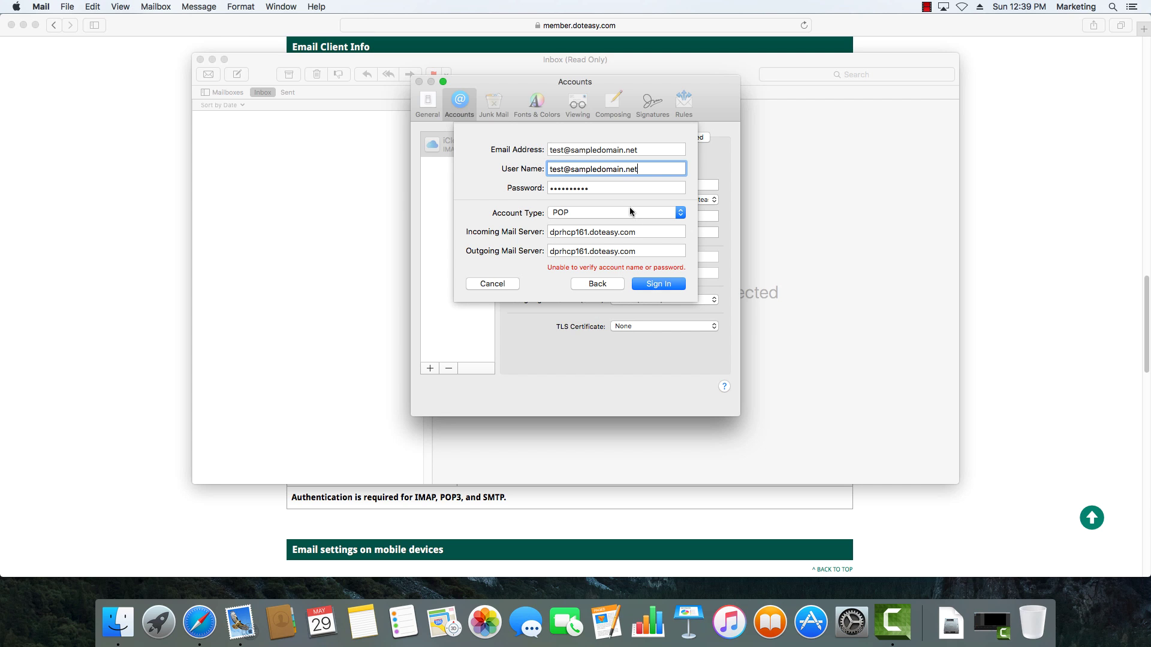
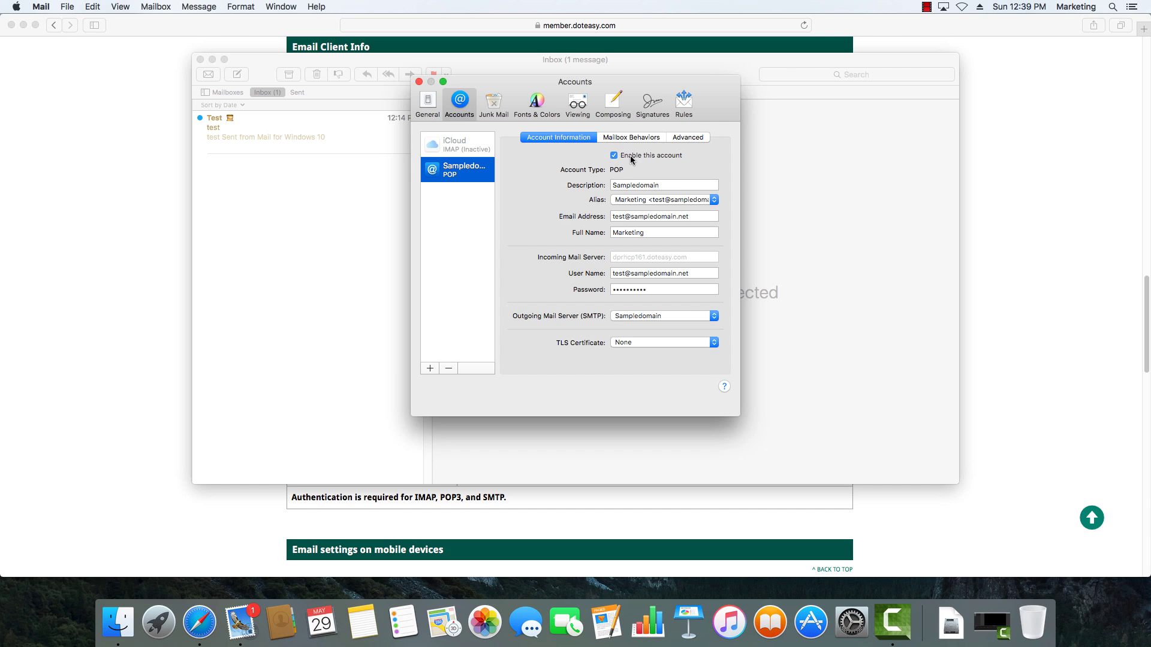
# Turn off automatic detection and maintenance of account settings in the Sampledomain account's advanced options.
pyautogui.click(686, 138)
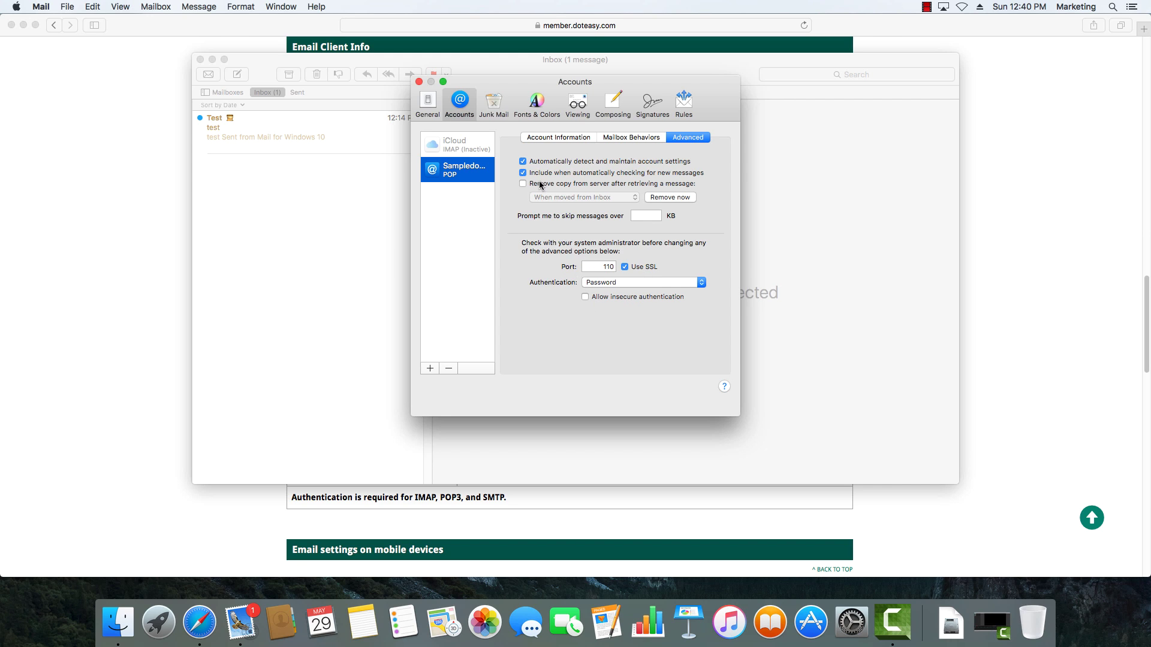
pyautogui.click(523, 162)
pyautogui.click(523, 161)
pyautogui.moveTo(595, 265); pyautogui.dragTo(614, 267)
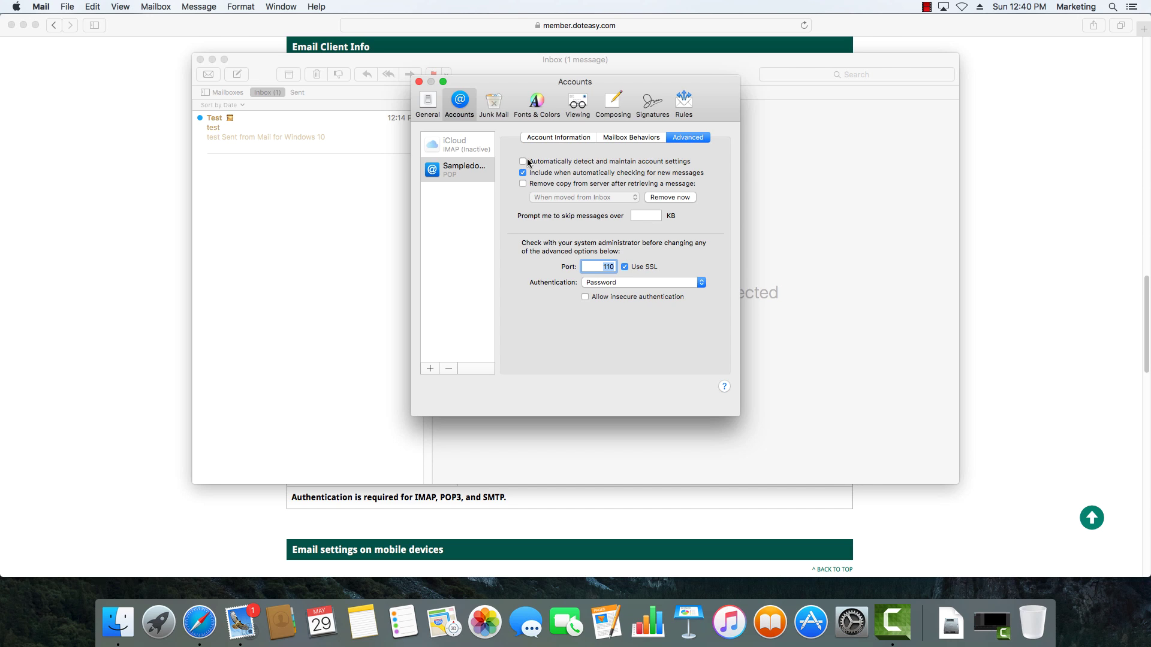
# Disable SSL for the Sampledomain account and set its port to 143.
pyautogui.click(624, 267)
pyautogui.click(628, 269)
pyautogui.click(626, 268)
pyautogui.click(626, 267)
pyautogui.click(625, 268)
pyautogui.click(610, 267)
pyautogui.press('BackSpace')
pyautogui.click(624, 267)
pyautogui.press('BackSpace')
pyautogui.press('BackSpace')
pyautogui.press('BackSpace')
pyautogui.write('1')
pyautogui.write('10')
pyautogui.press('BackSpace')
pyautogui.write('143')
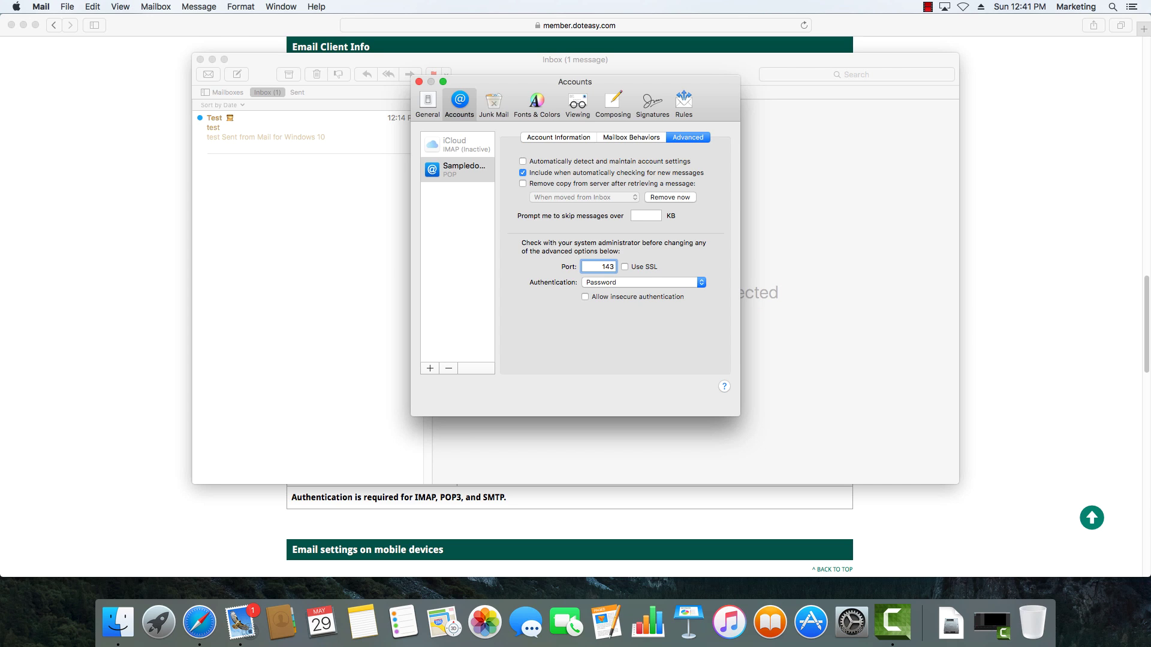
# Set the Sampledomain account's port to 995 with SSL enabled, and save the account changes.
pyautogui.press('BackSpace')
pyautogui.press('BackSpace')
pyautogui.write('995')
pyautogui.click(631, 268)
pyautogui.click(419, 82)
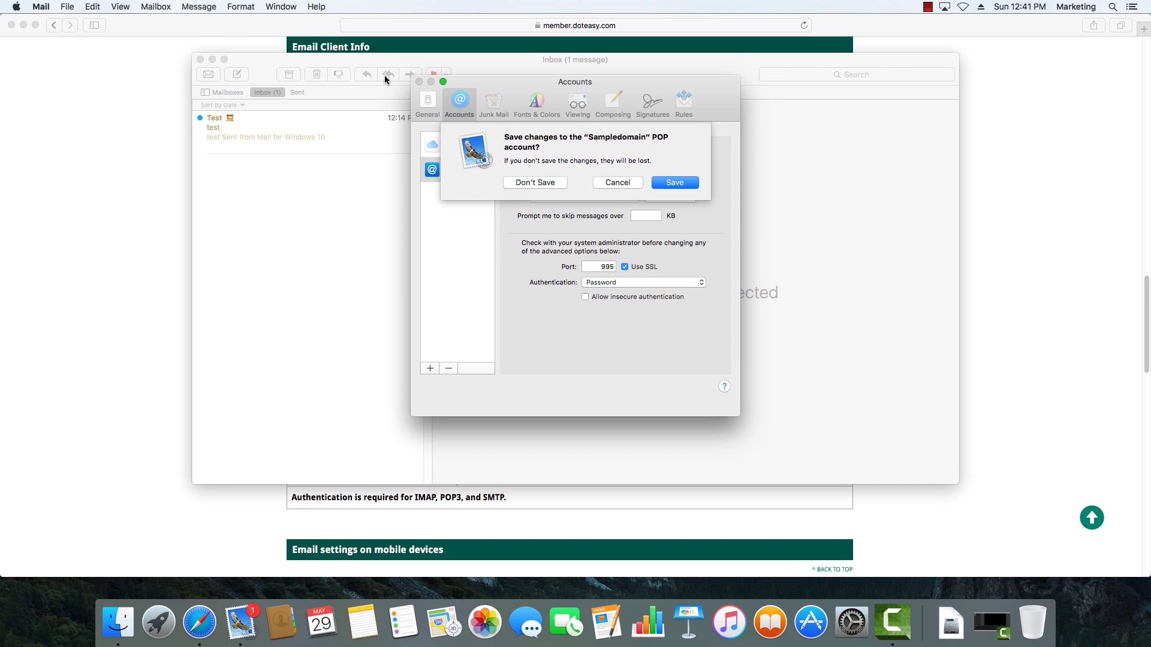
pyautogui.click(663, 183)
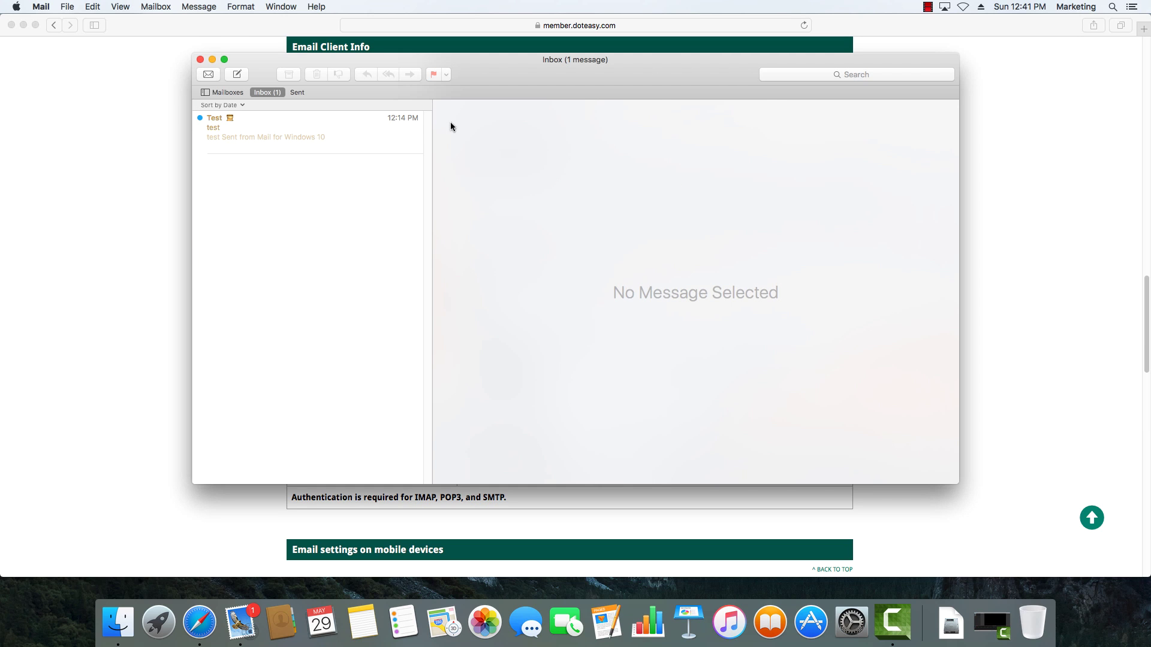
# Turn off automatic detection and maintenance of account settings for the Sampledomain outgoing (SMTP) server.
pyautogui.click(41, 7)
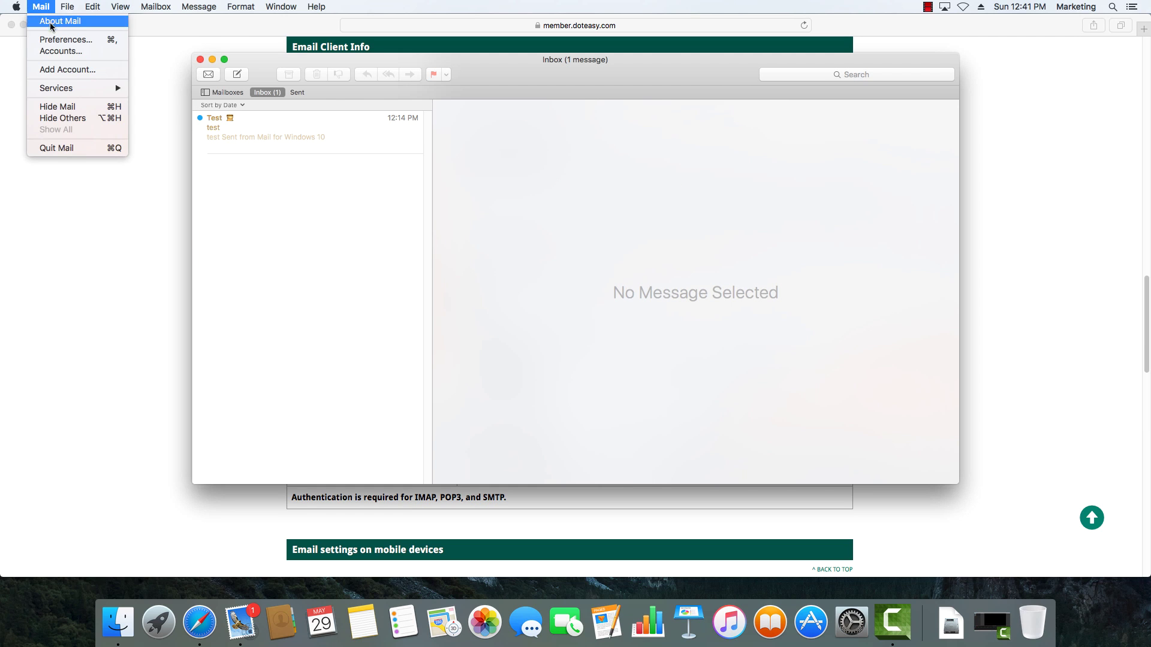
pyautogui.click(67, 39)
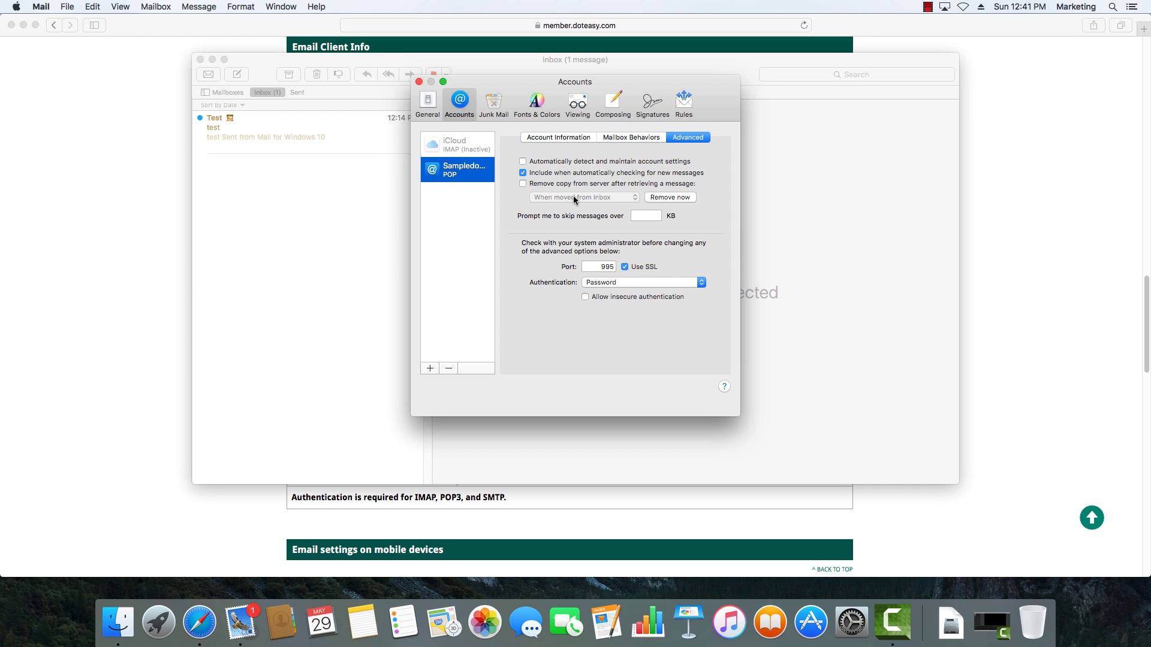
pyautogui.click(552, 138)
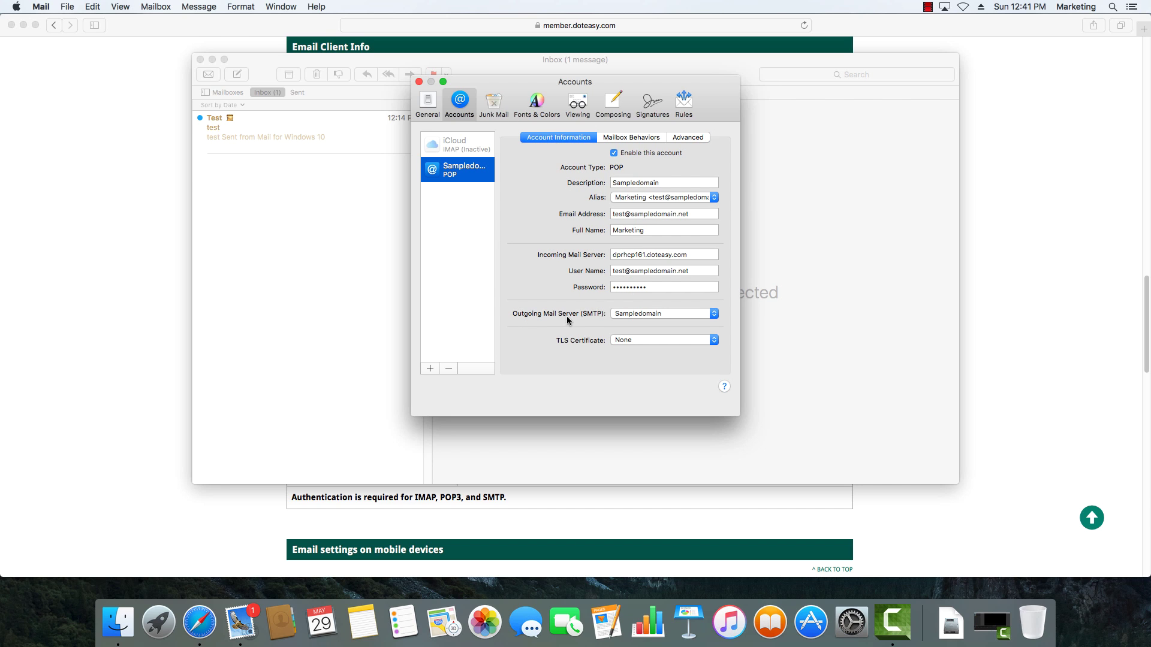
pyautogui.click(633, 318)
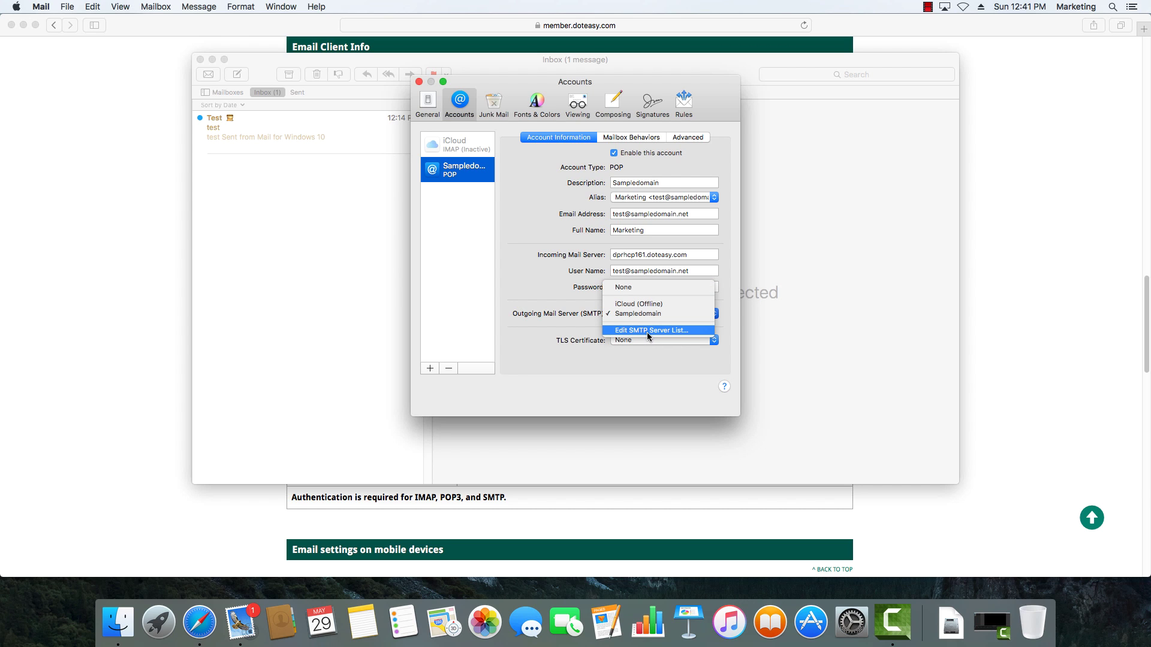
pyautogui.click(649, 332)
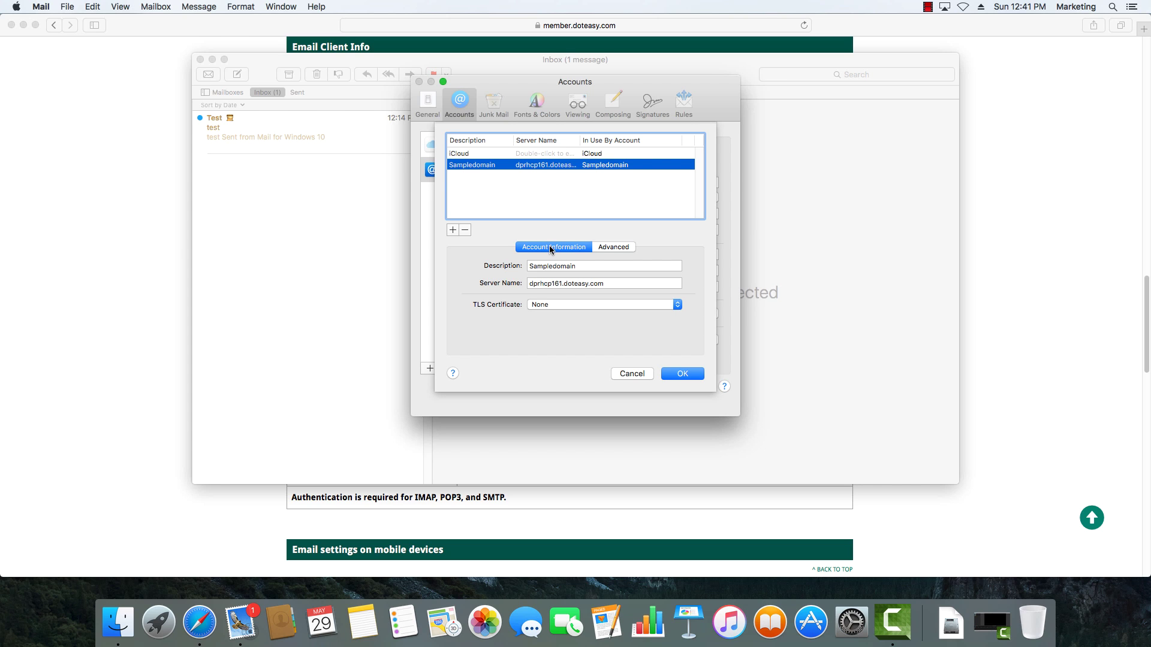
pyautogui.click(604, 249)
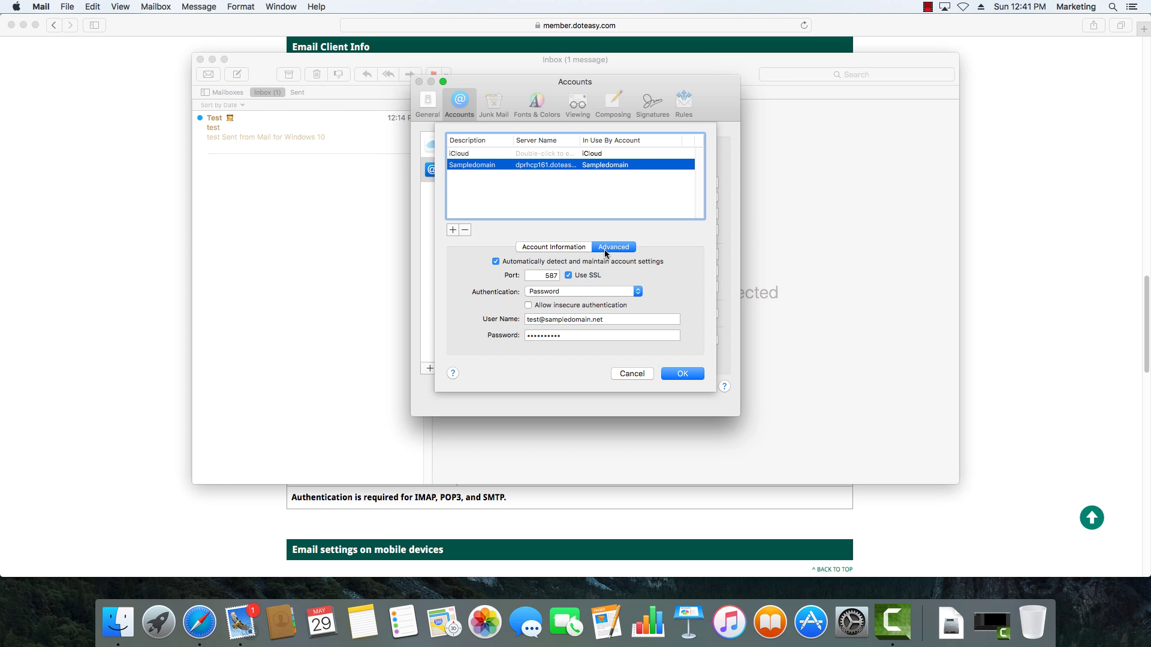
pyautogui.click(496, 261)
# Set the Sampledomain SMTP server's port to 465 with SSL enabled, save the change and close the account preferences.
pyautogui.click(569, 276)
pyautogui.click(545, 275)
pyautogui.moveTo(545, 274); pyautogui.dragTo(564, 275)
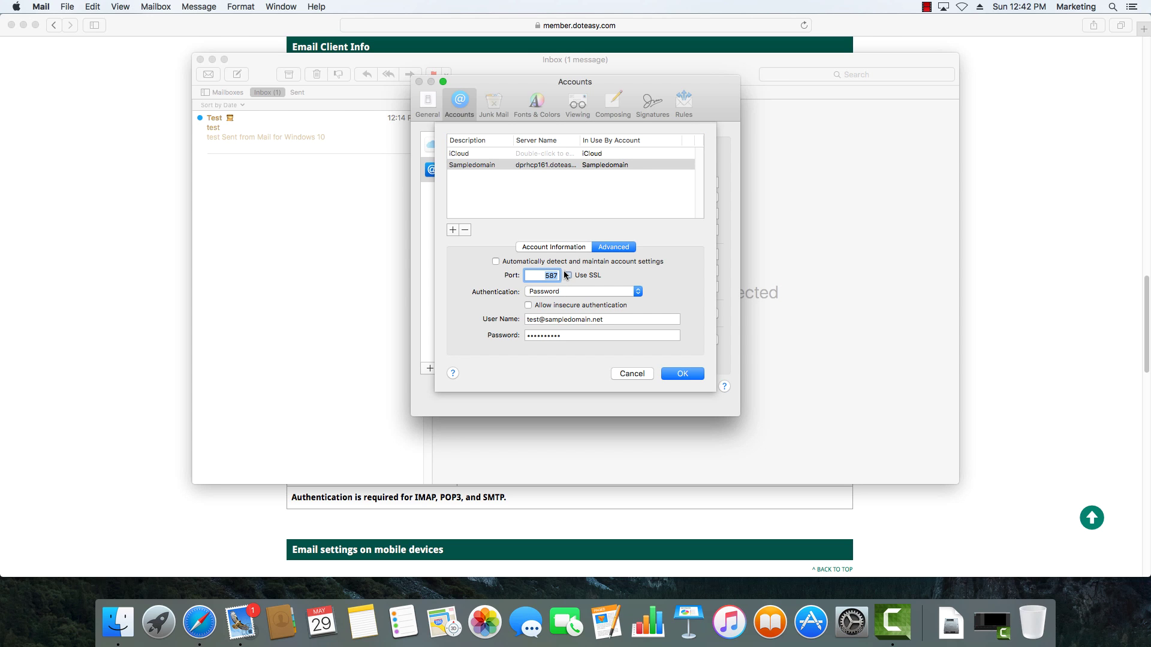
pyautogui.click(567, 275)
pyautogui.click(567, 275)
pyautogui.write('465')
pyautogui.click(573, 334)
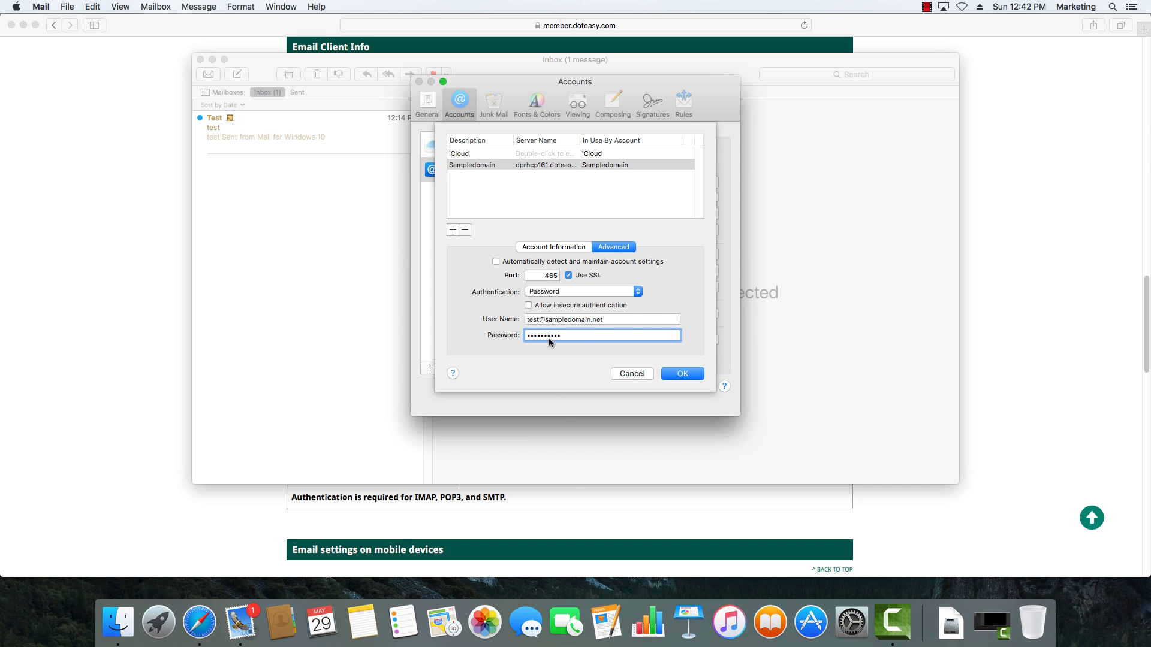
pyautogui.click(681, 373)
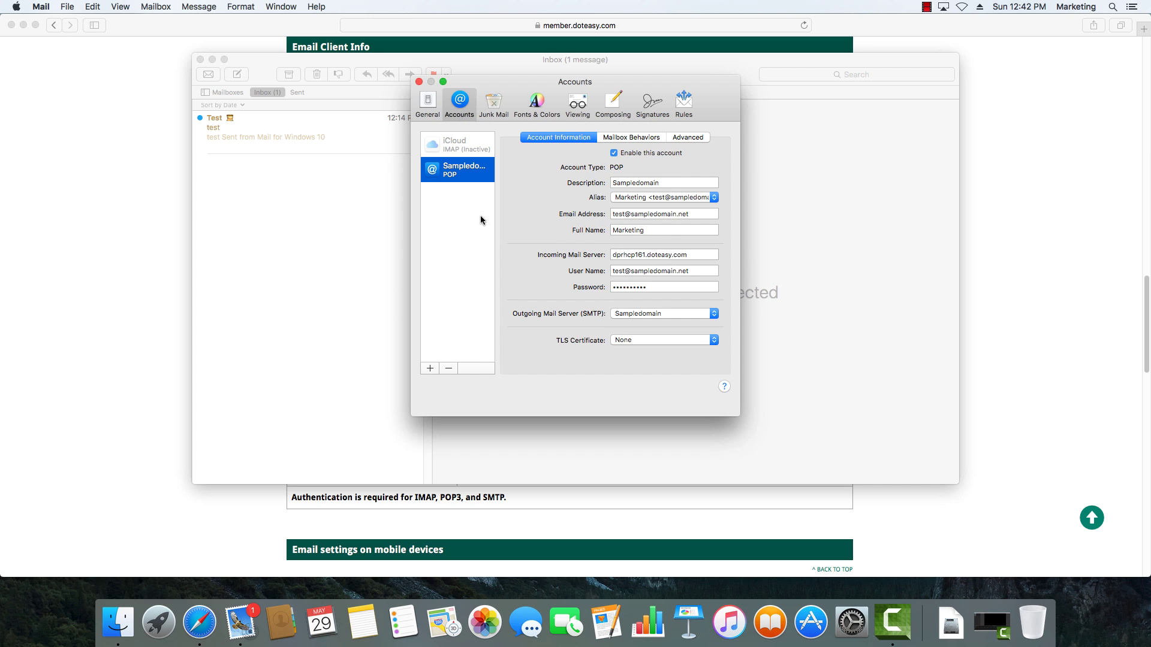
pyautogui.click(419, 81)
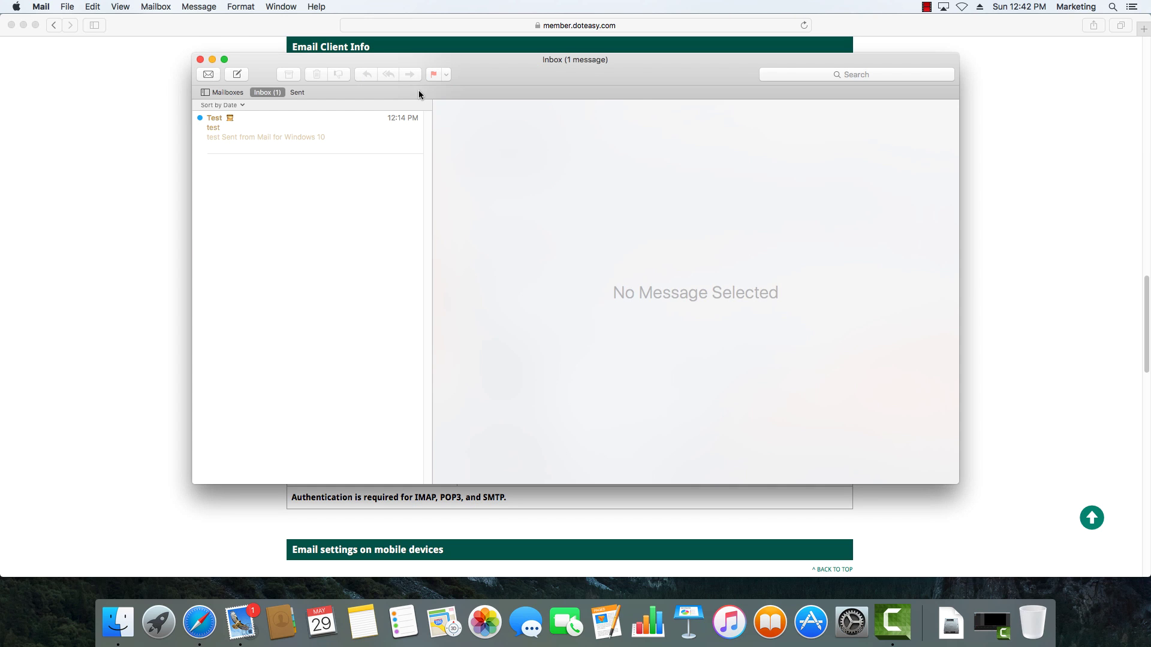
# Compose and send a message with the subject and body "Test" to the account's own email address.
pyautogui.click(238, 76)
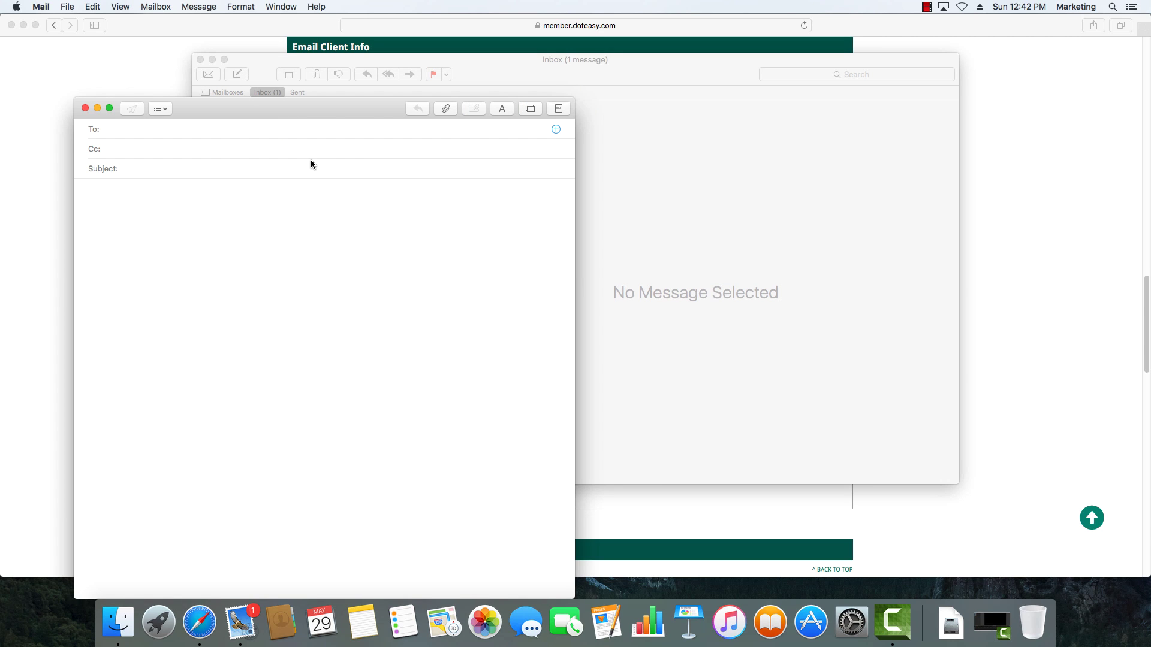
pyautogui.write('test@sampledomain.net')
pyautogui.press('Tab')
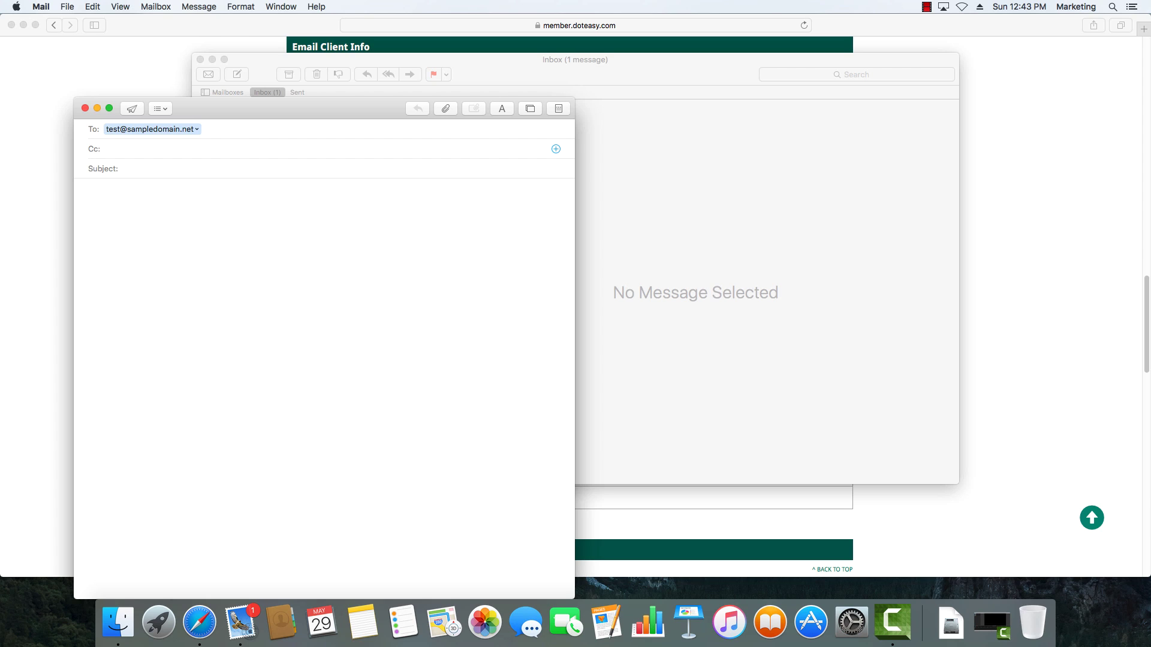
pyautogui.press('Tab')
pyautogui.write('TestTest')
pyautogui.doubleClick(98, 191)
pyautogui.click(137, 196)
pyautogui.click(132, 109)
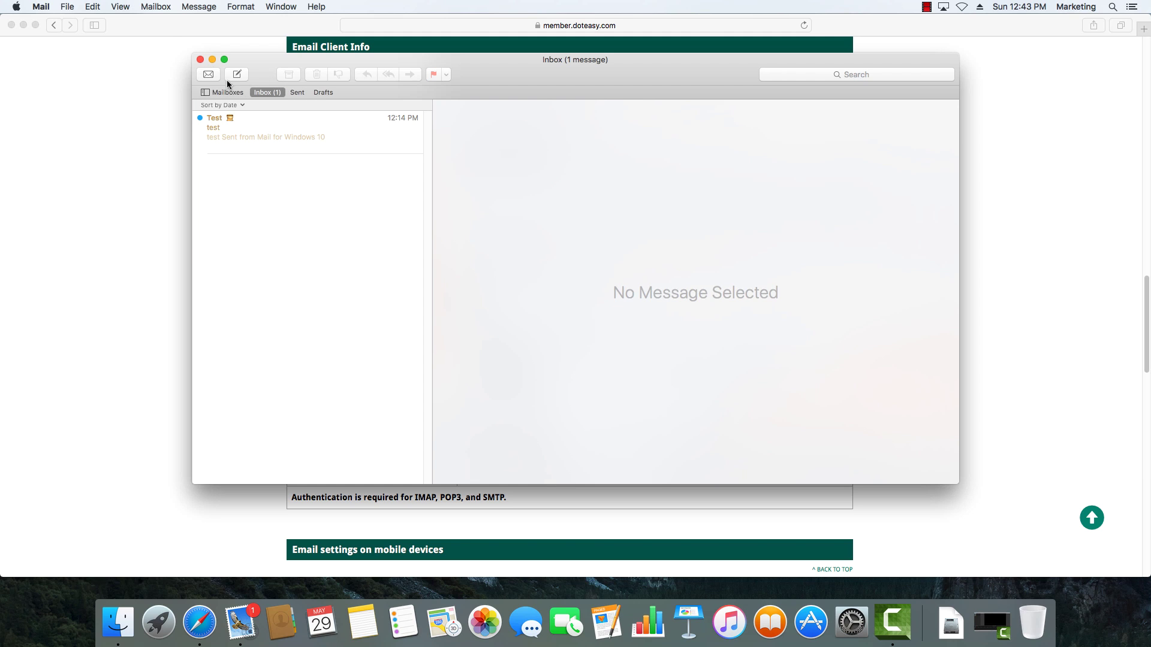
# Check the Drafts and Inbox mailboxes for the test message and look through the Inbox's mailbox options.
pyautogui.click(199, 7)
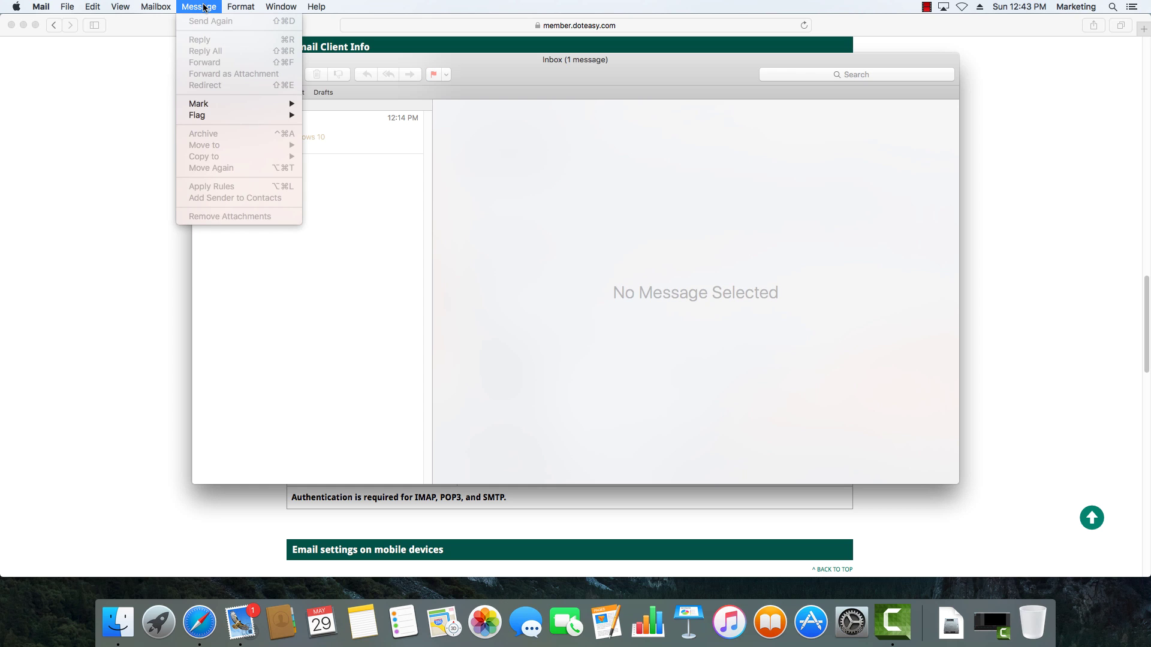
pyautogui.click(361, 148)
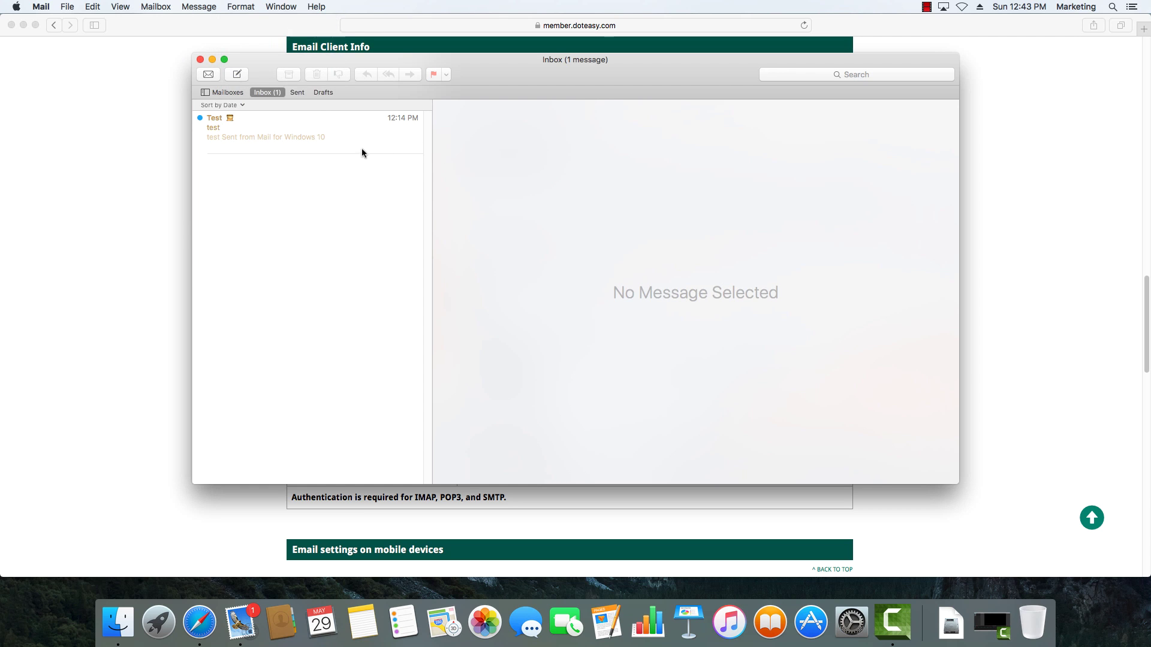
pyautogui.click(304, 92)
pyautogui.click(321, 93)
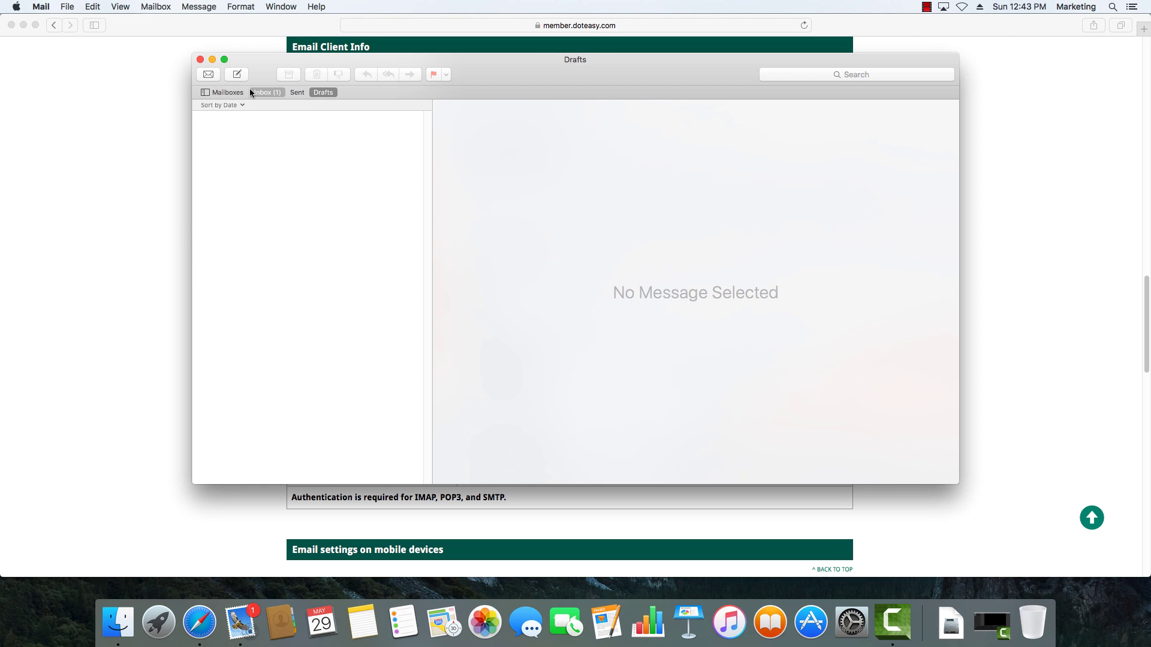
pyautogui.click(236, 92)
pyautogui.click(227, 120)
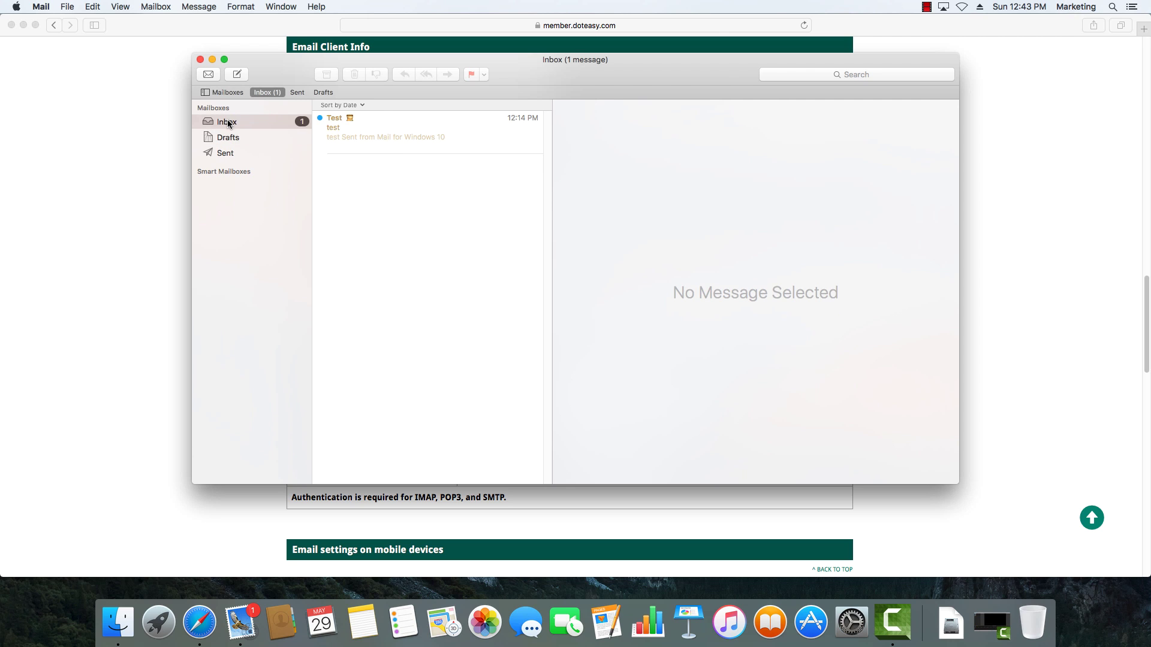
pyautogui.rightClick(229, 122)
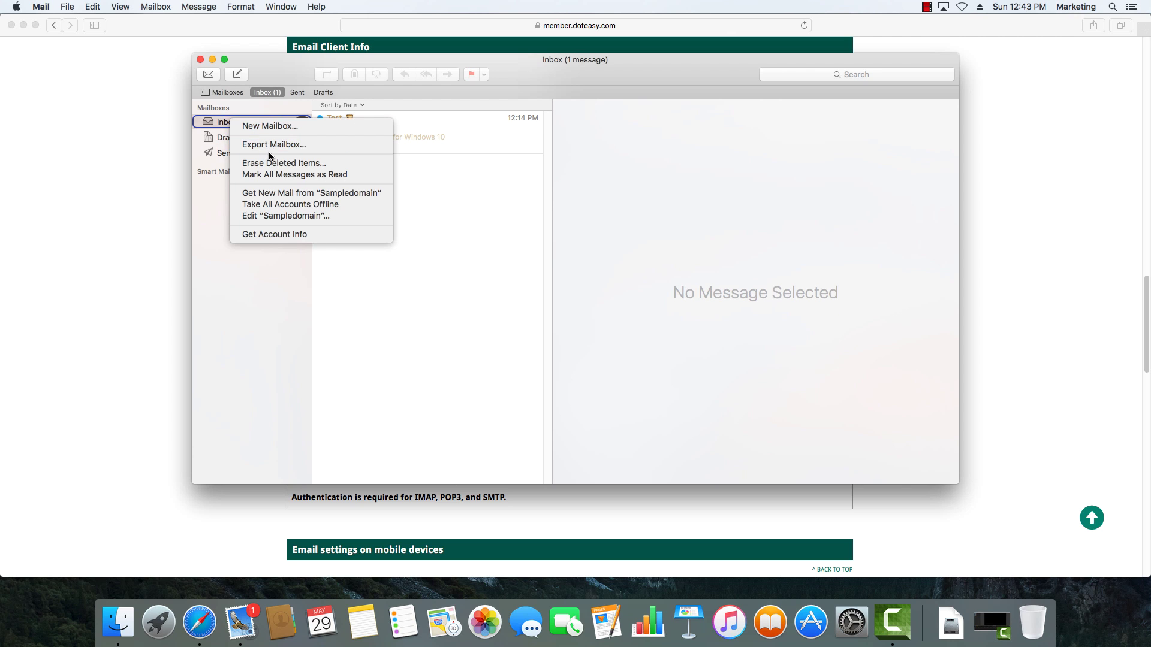
pyautogui.click(276, 110)
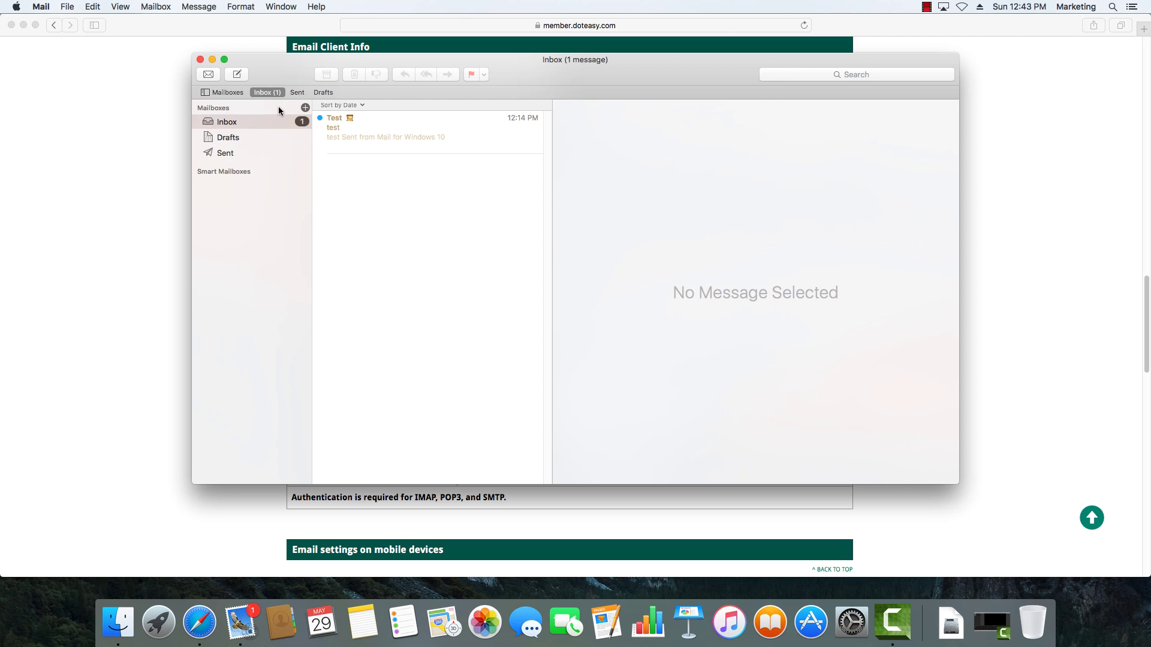
pyautogui.click(221, 92)
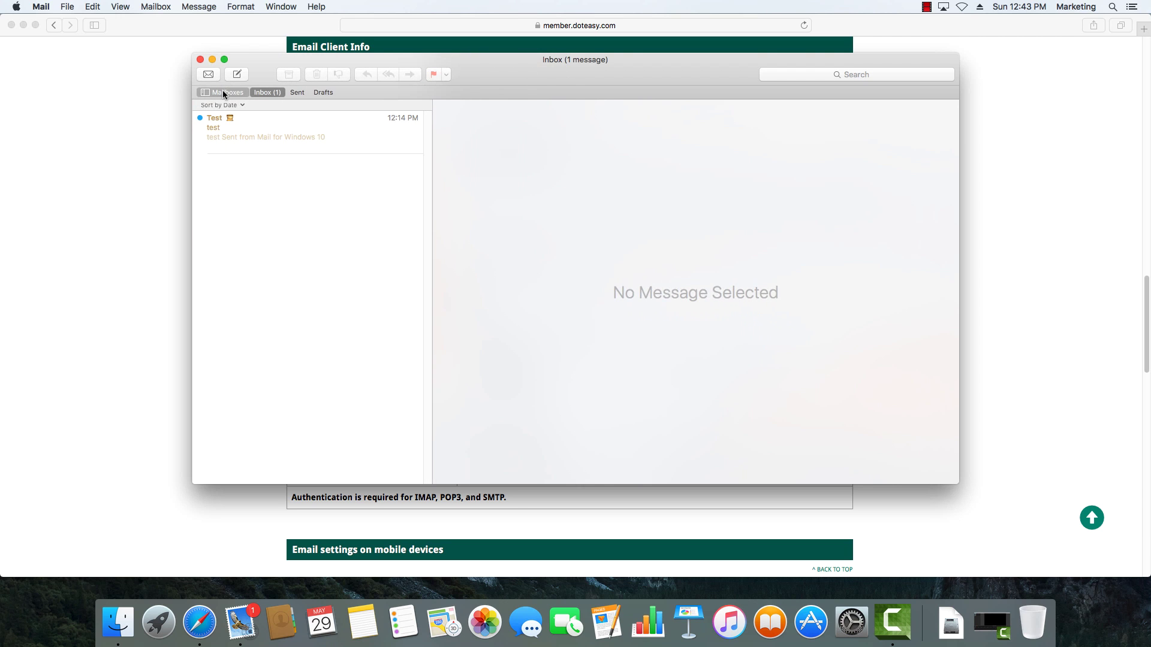
pyautogui.click(221, 92)
# Quit and reopen Mail, and select the newest "Test" message in the Inbox.
pyautogui.click(200, 59)
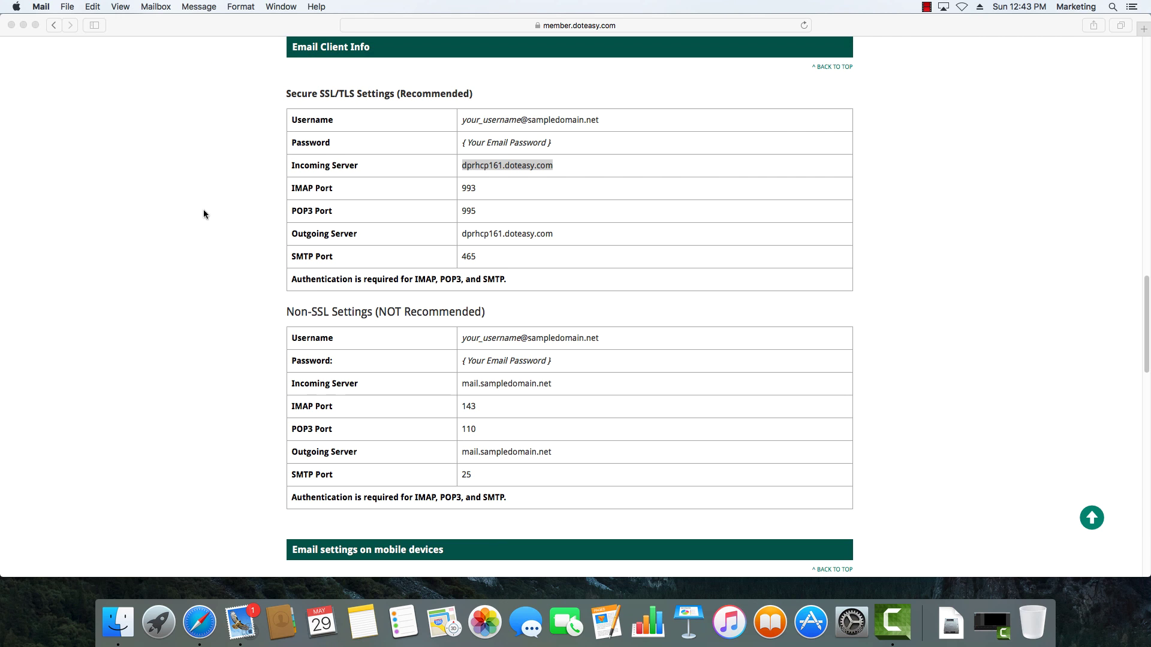
pyautogui.click(44, 7)
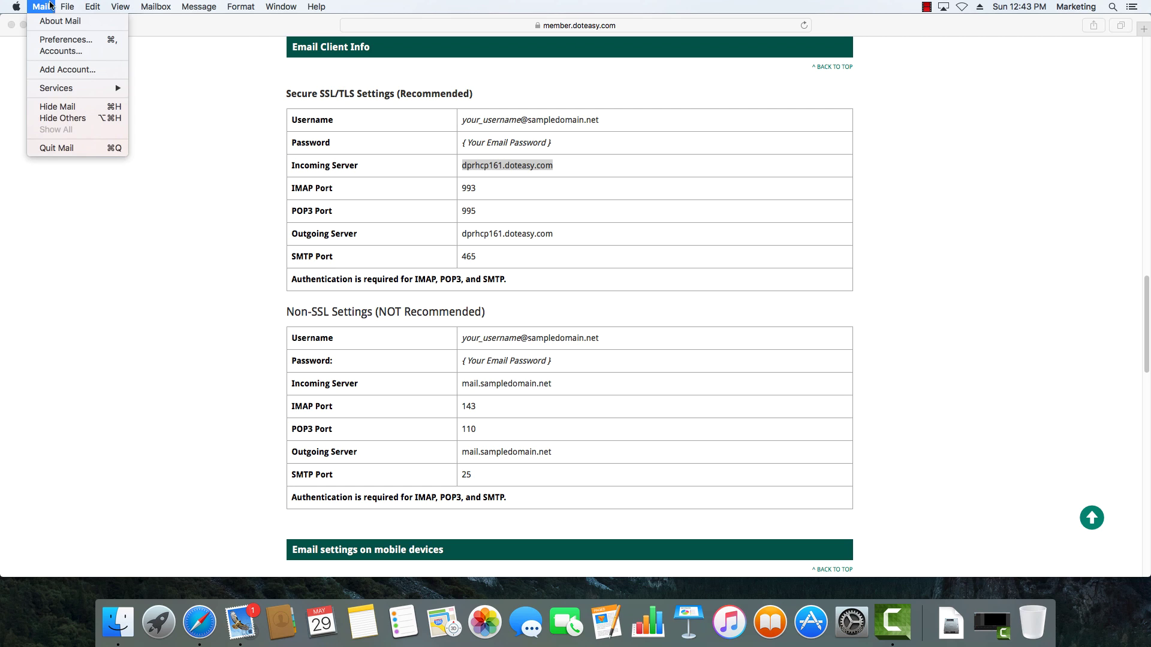
pyautogui.click(57, 148)
pyautogui.click(240, 623)
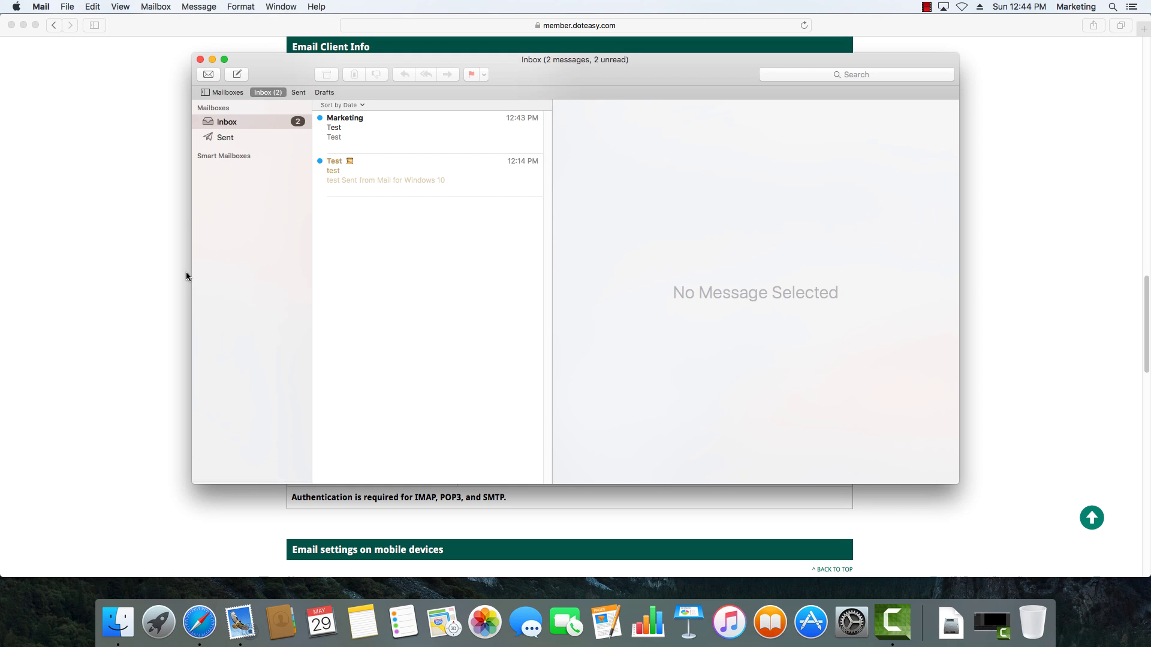
pyautogui.click(371, 140)
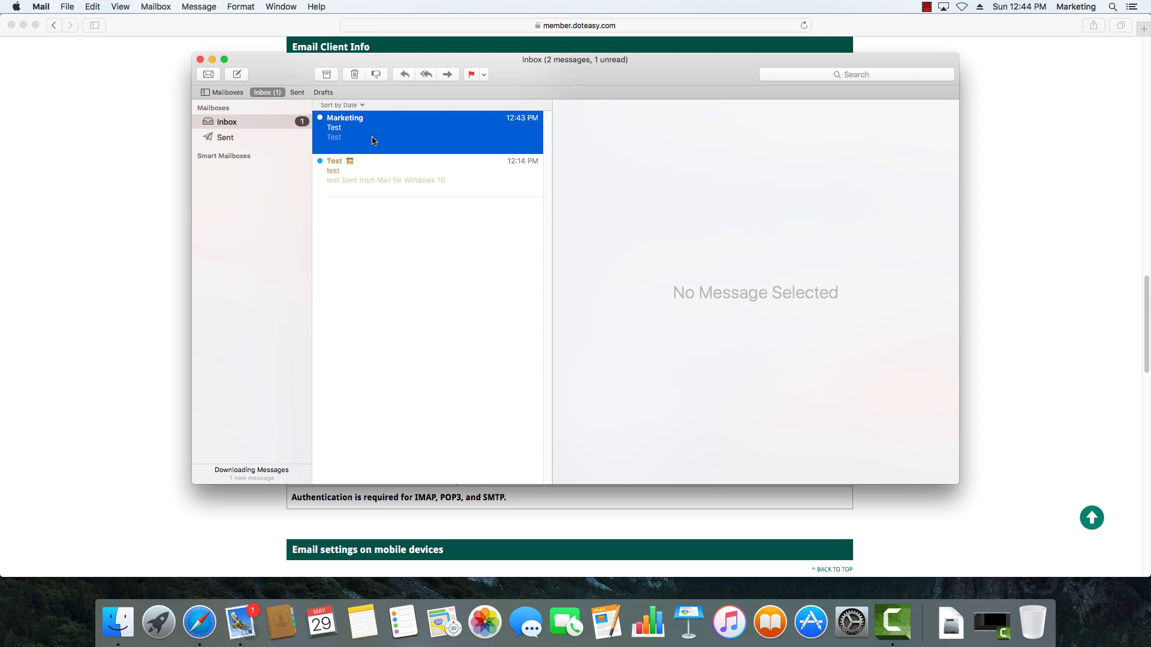